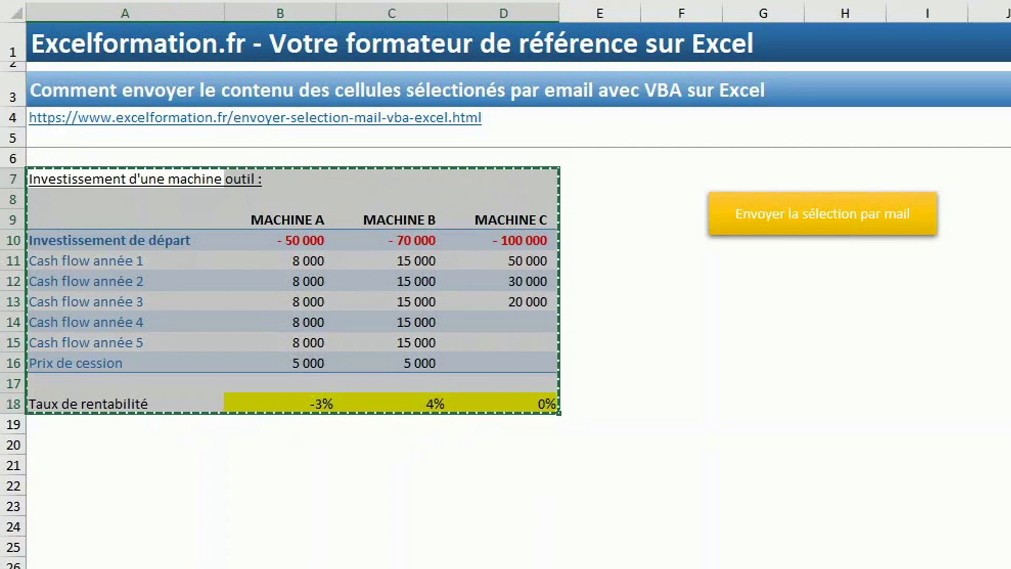
# - Select the investment table A7:D18 and run the yellow 'Envoyer la sélection par mail' button
pyautogui.click(279, 503)
pyautogui.click(48, 180)
pyautogui.moveTo(47, 180); pyautogui.dragTo(535, 401)
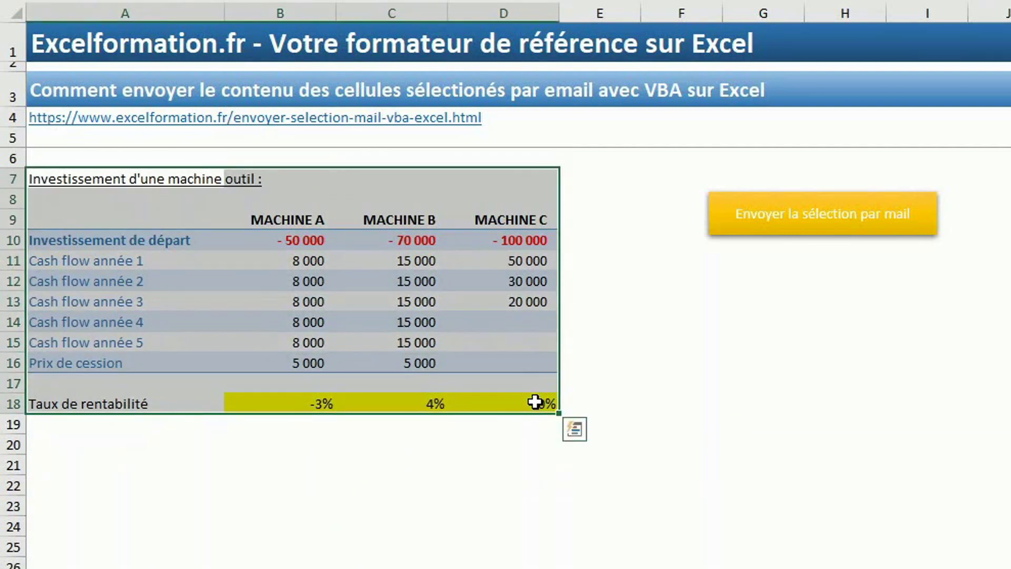
pyautogui.click(779, 226)
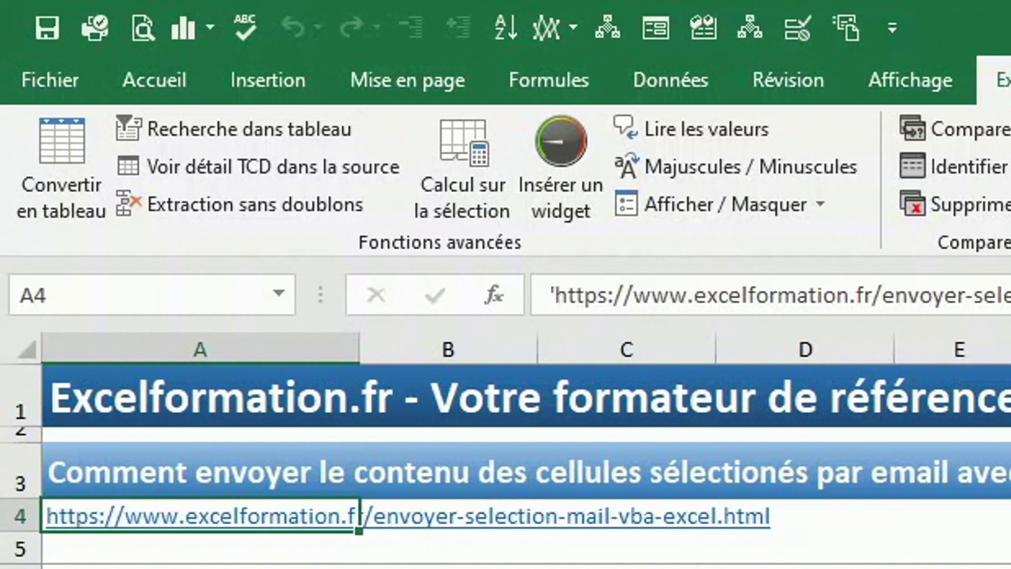
# - Save the workbook in the same folder as an Excel macro-enabled workbook (*.xlsm)
pyautogui.click(63, 84)
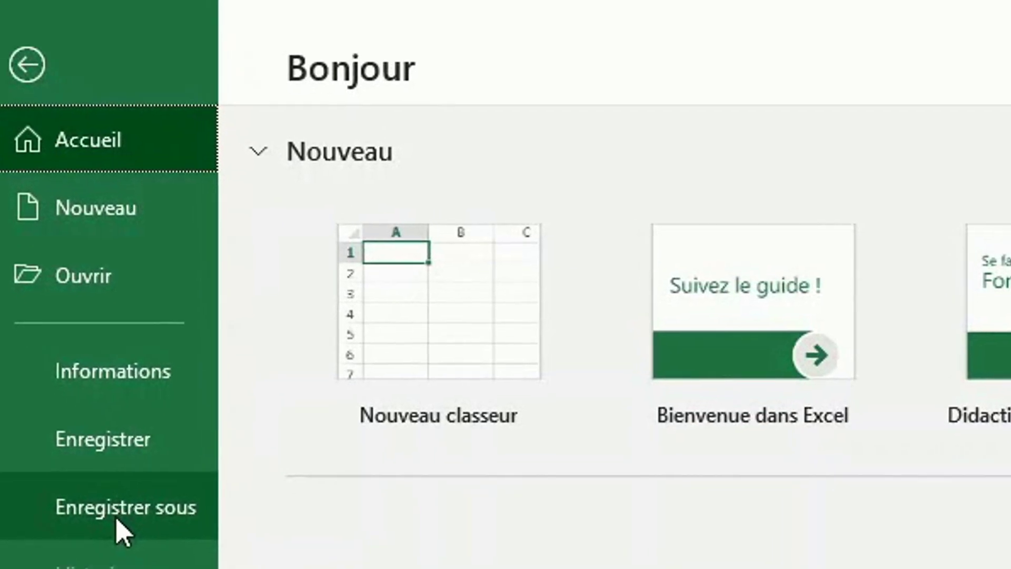
pyautogui.click(131, 521)
pyautogui.click(404, 438)
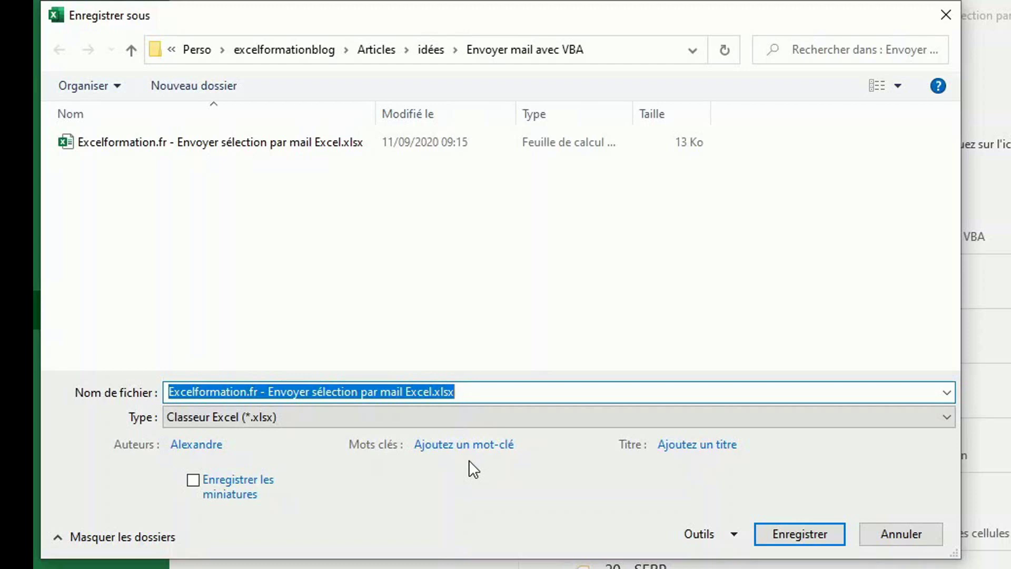
pyautogui.click(445, 413)
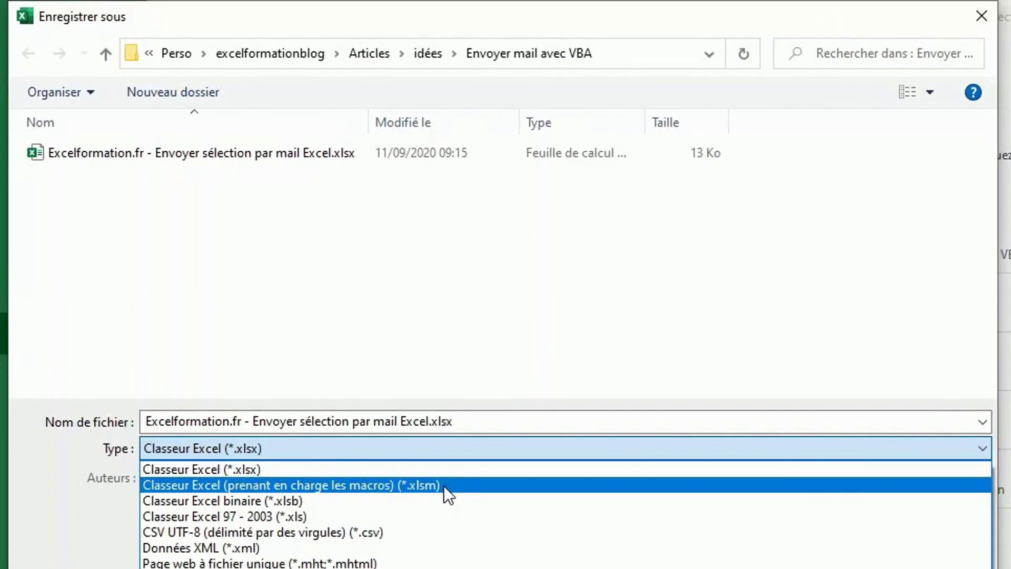
pyautogui.click(444, 485)
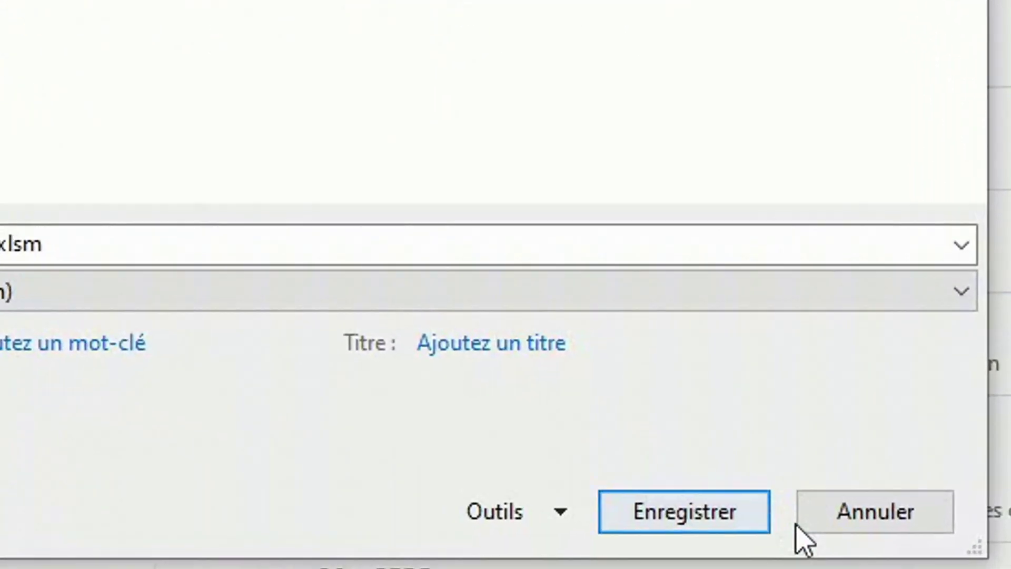
pyautogui.click(695, 510)
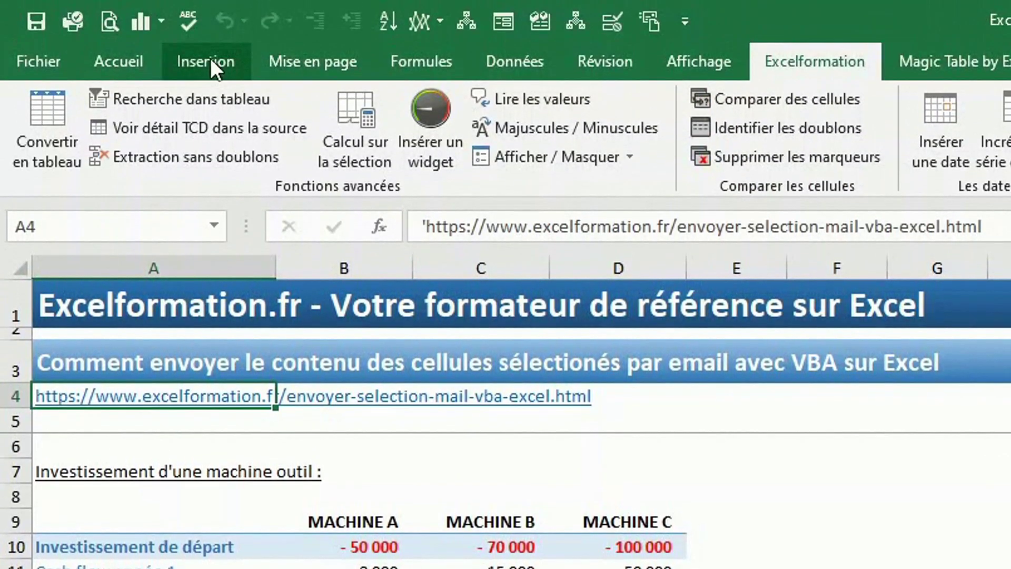
# - Draw a text box right of the investment table reading 'Envoyer la sélection par mail'
pyautogui.click(210, 58)
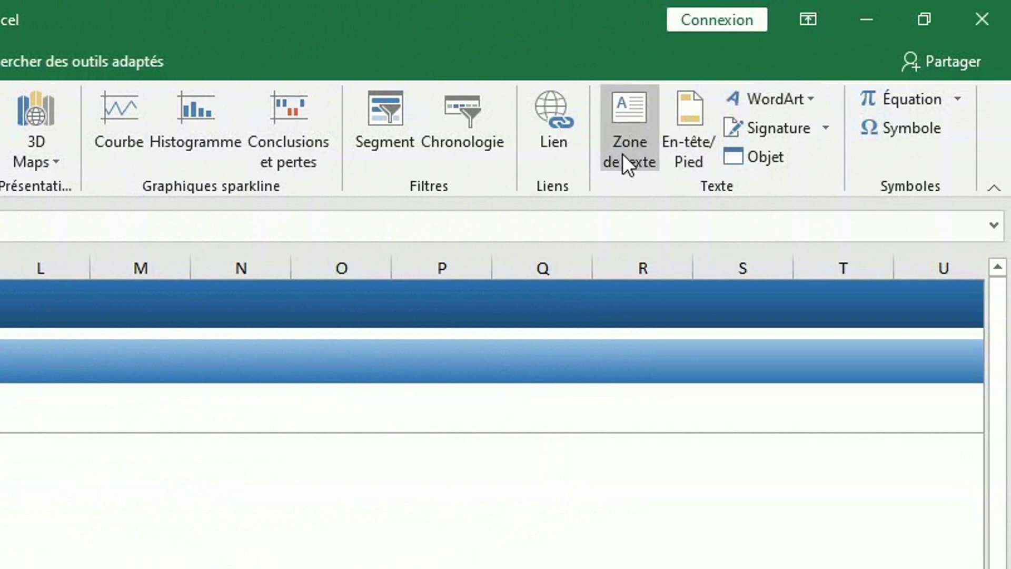
pyautogui.click(623, 153)
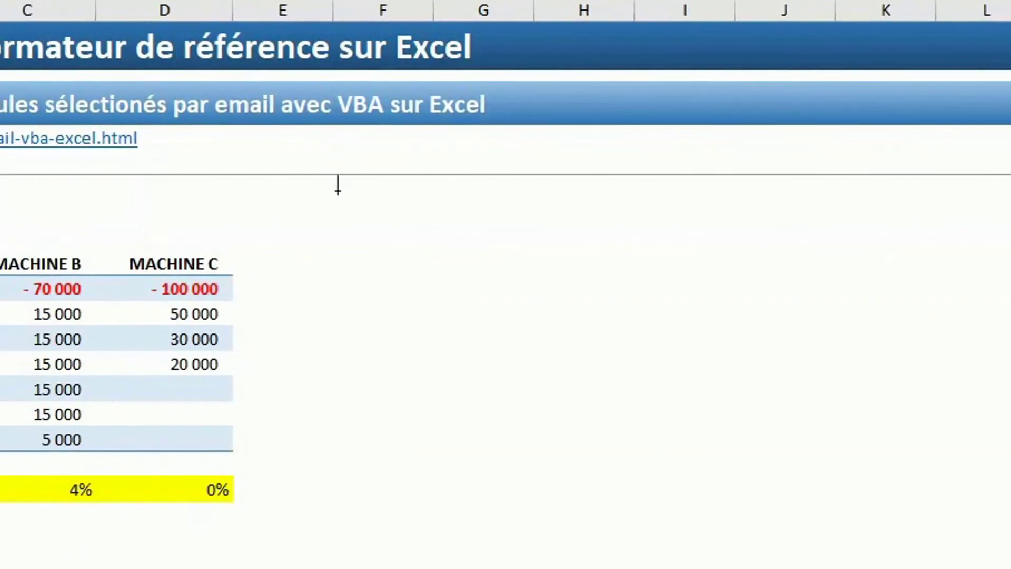
pyautogui.moveTo(416, 229); pyautogui.dragTo(696, 282)
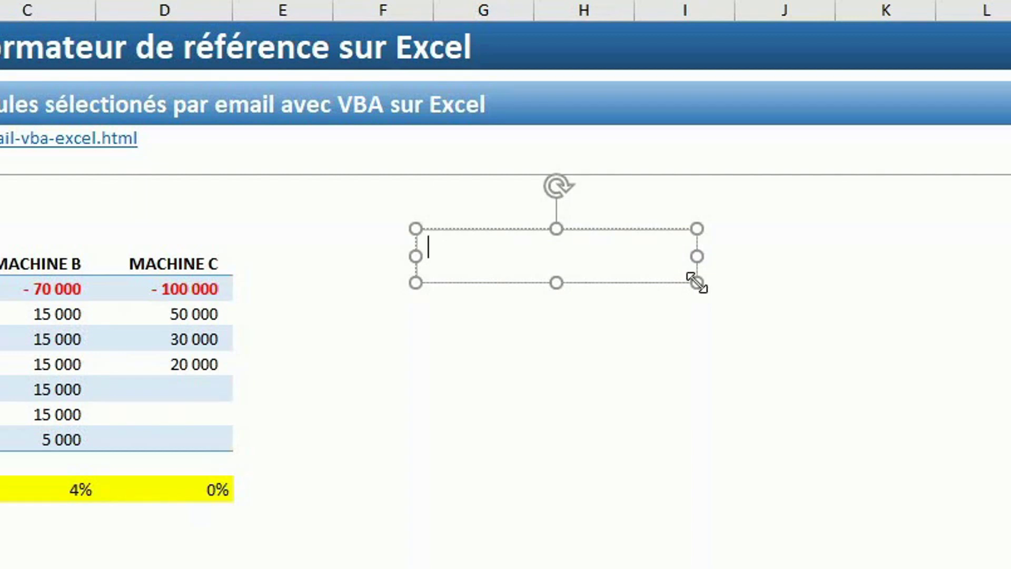
pyautogui.write('Envoyer')
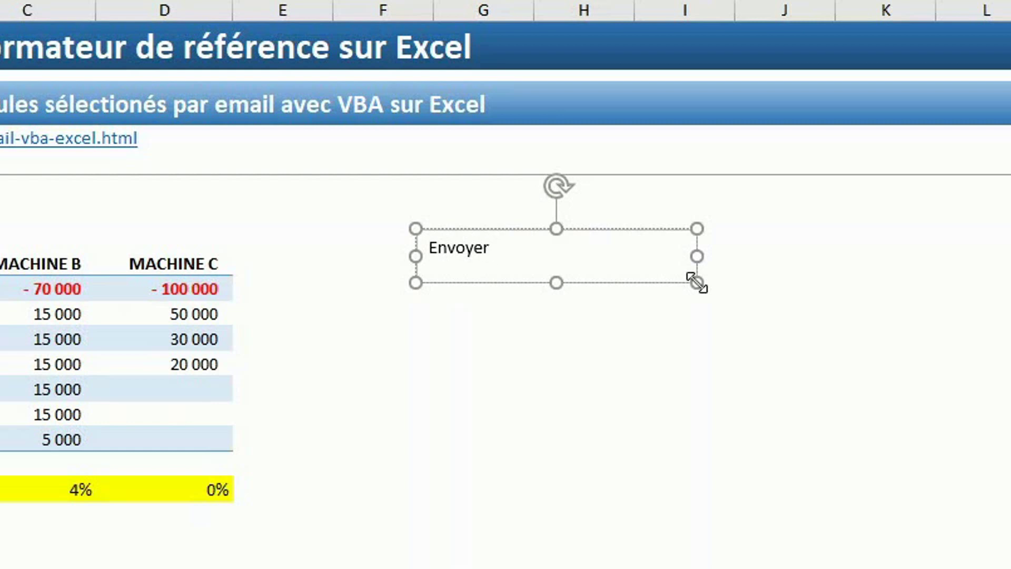
pyautogui.write(' la sélect')
pyautogui.click(900, 490)
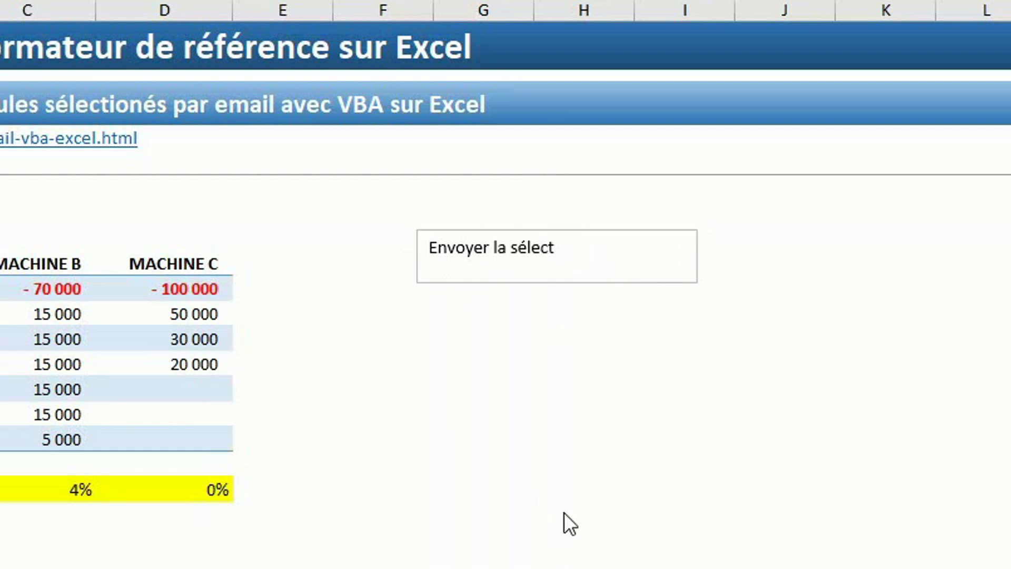
pyautogui.click(614, 267)
pyautogui.write('ion par mai')
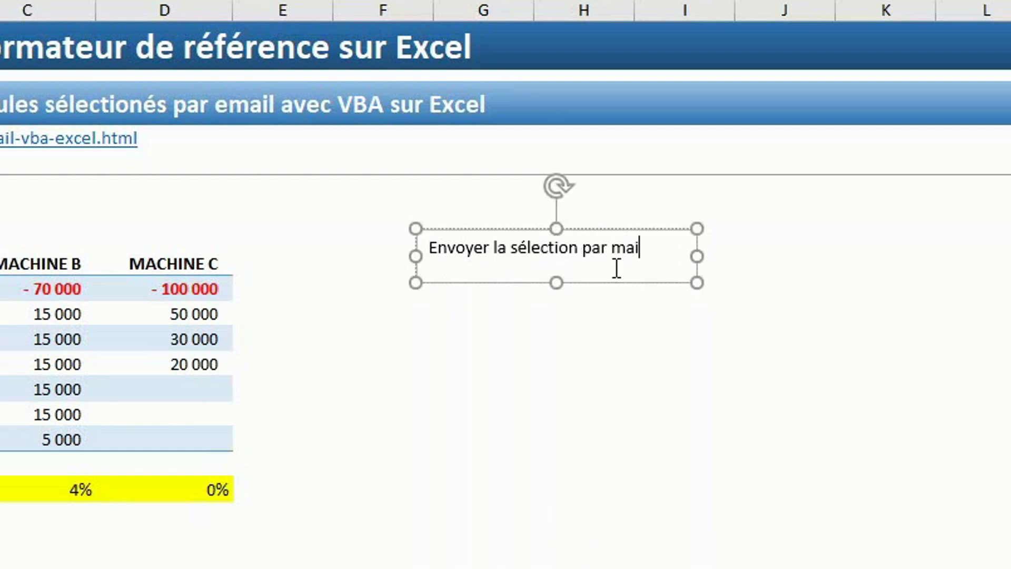
pyautogui.write('l')
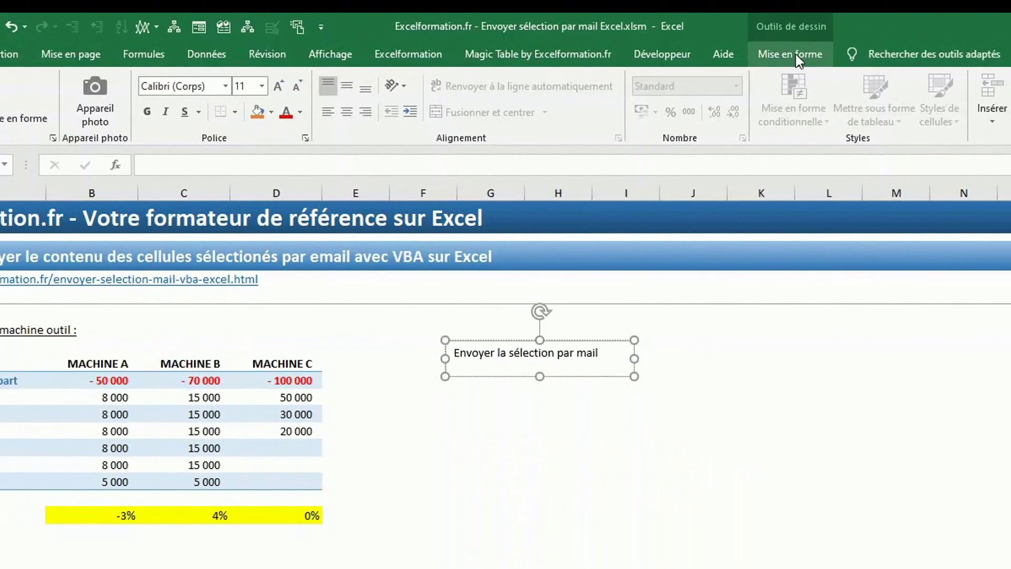
# - Apply the yellow shape style to the text box
pyautogui.click(795, 54)
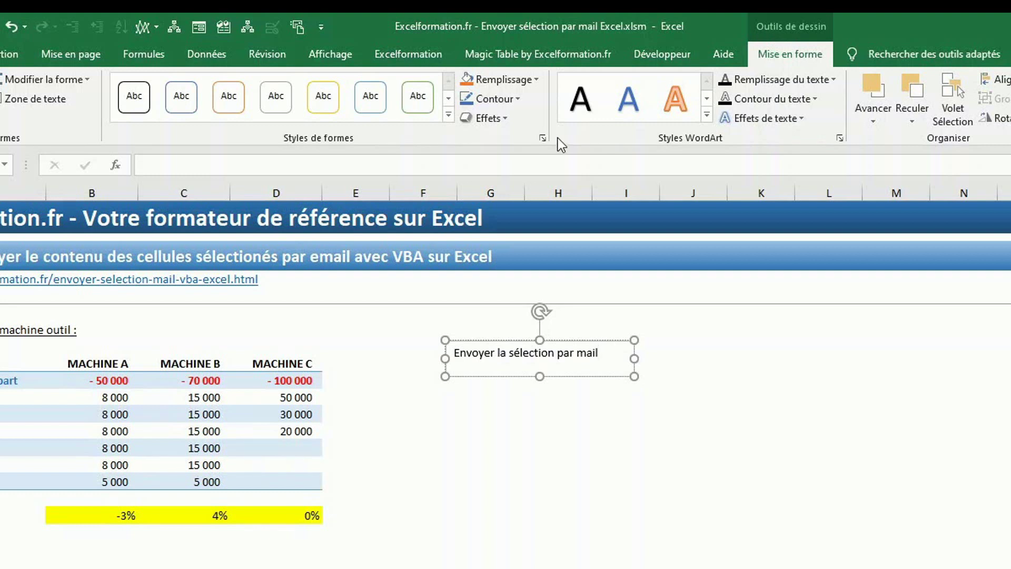
pyautogui.click(448, 117)
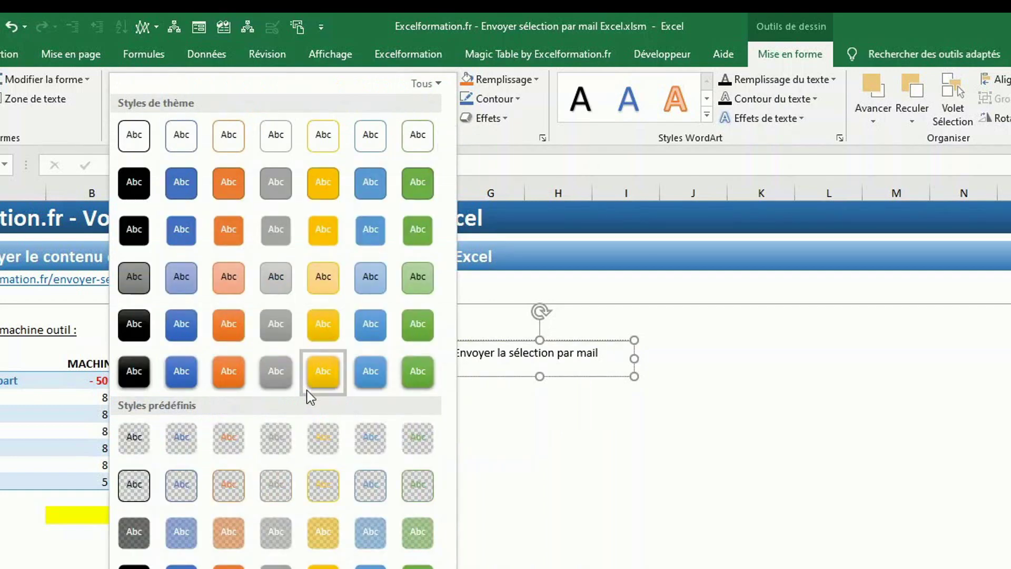
pyautogui.click(318, 377)
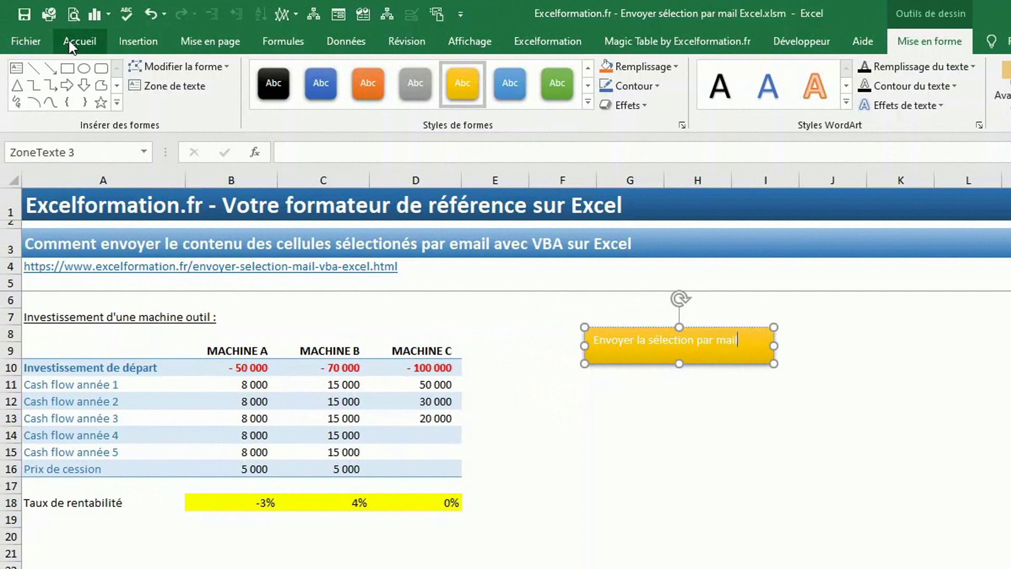
# - Centre the box's text both vertically and horizontally
pyautogui.click(77, 42)
pyautogui.click(490, 74)
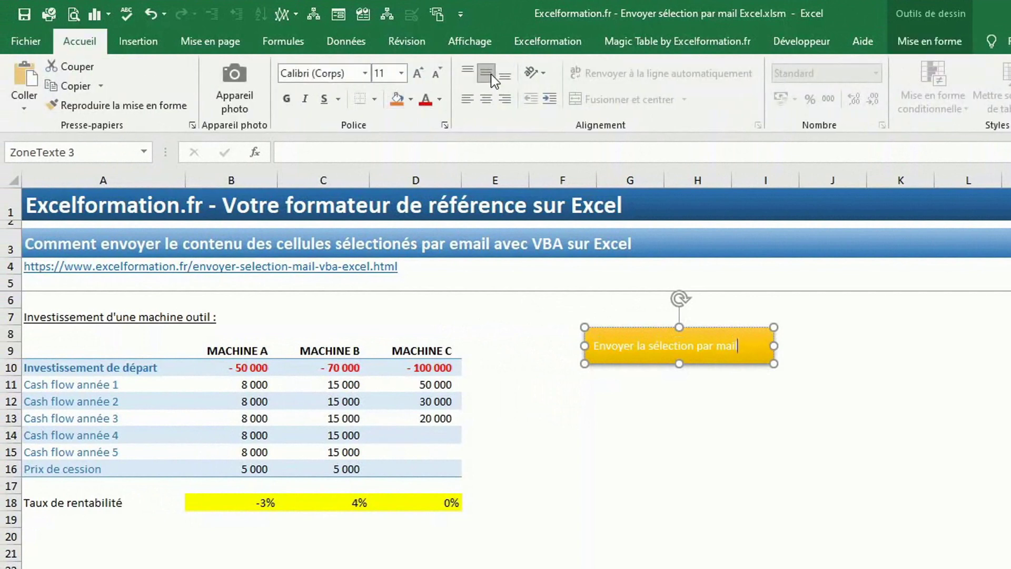
pyautogui.click(491, 98)
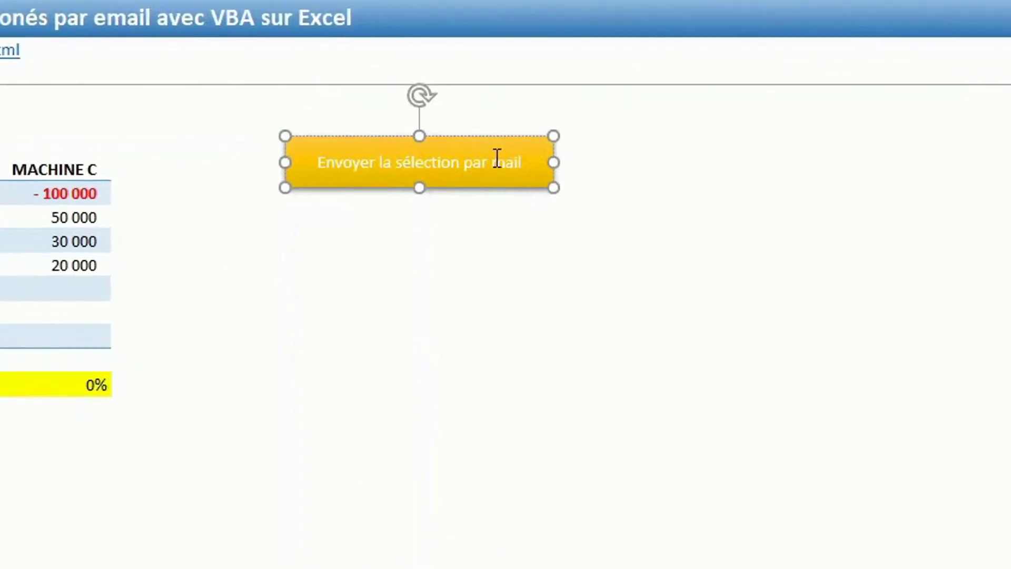
# - Assign a new macro named envoyerParMail to the box, opening its empty procedure in VBA
pyautogui.rightClick(732, 349)
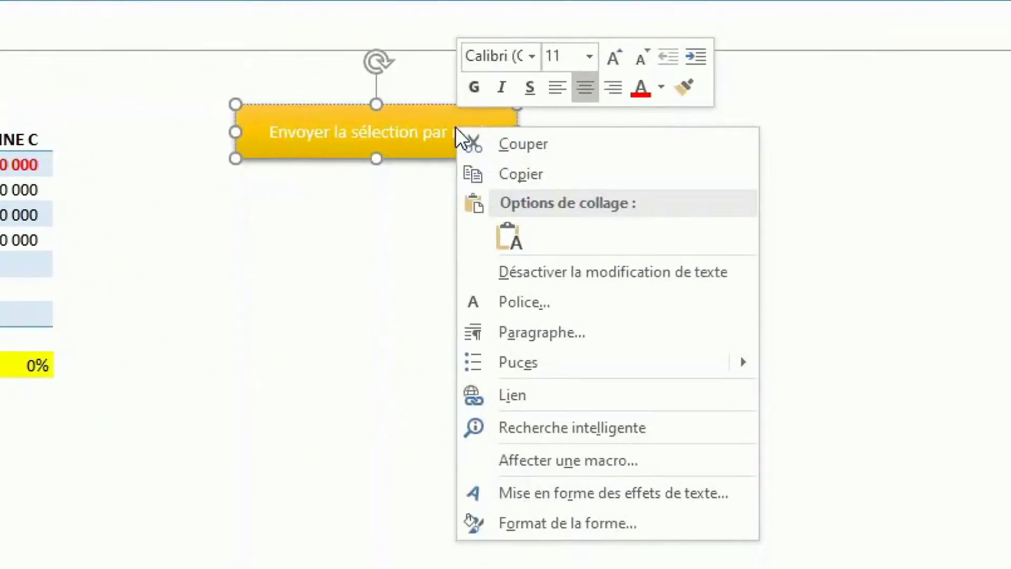
pyautogui.click(572, 461)
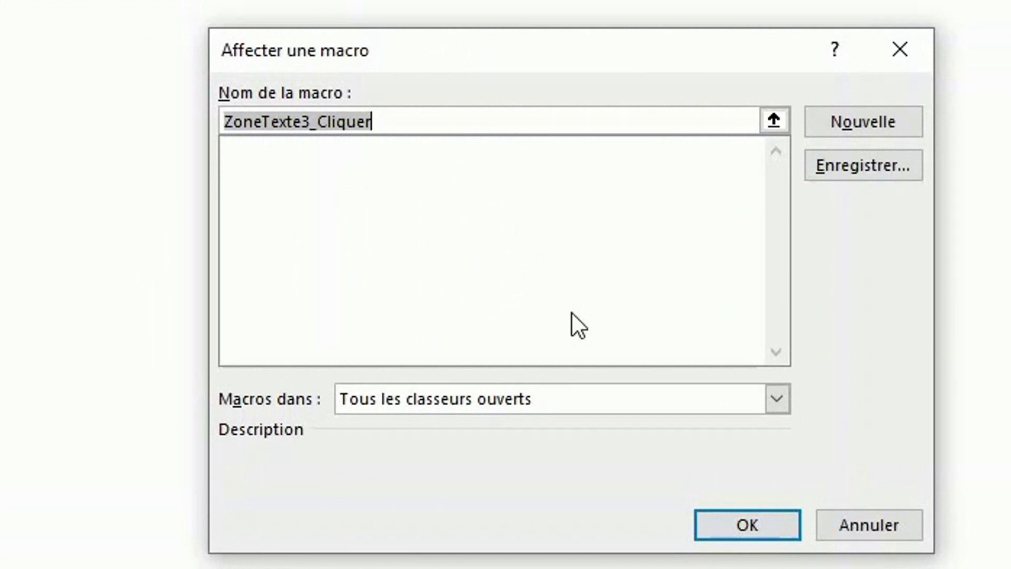
pyautogui.write('envoye')
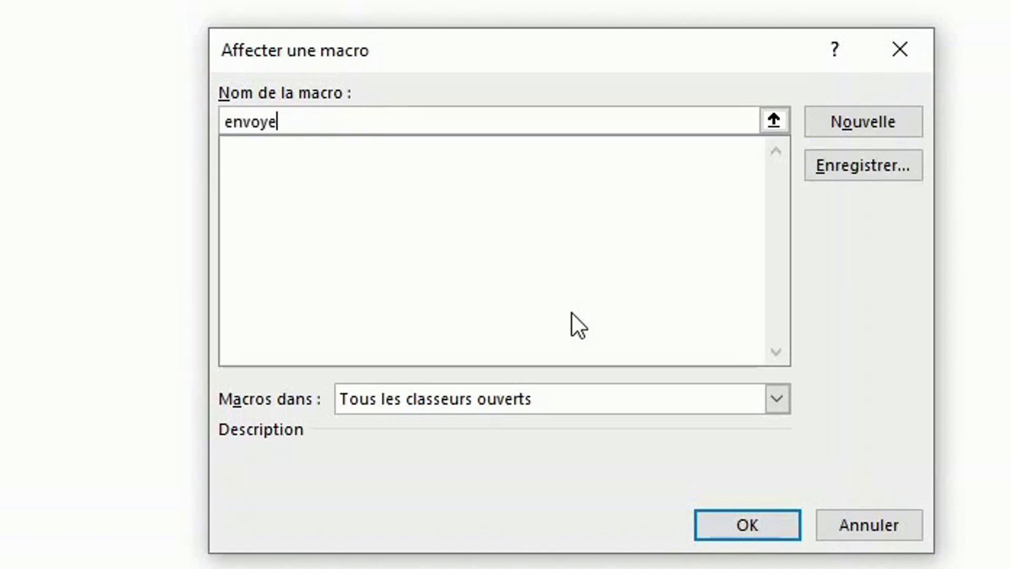
pyautogui.write('rParMail')
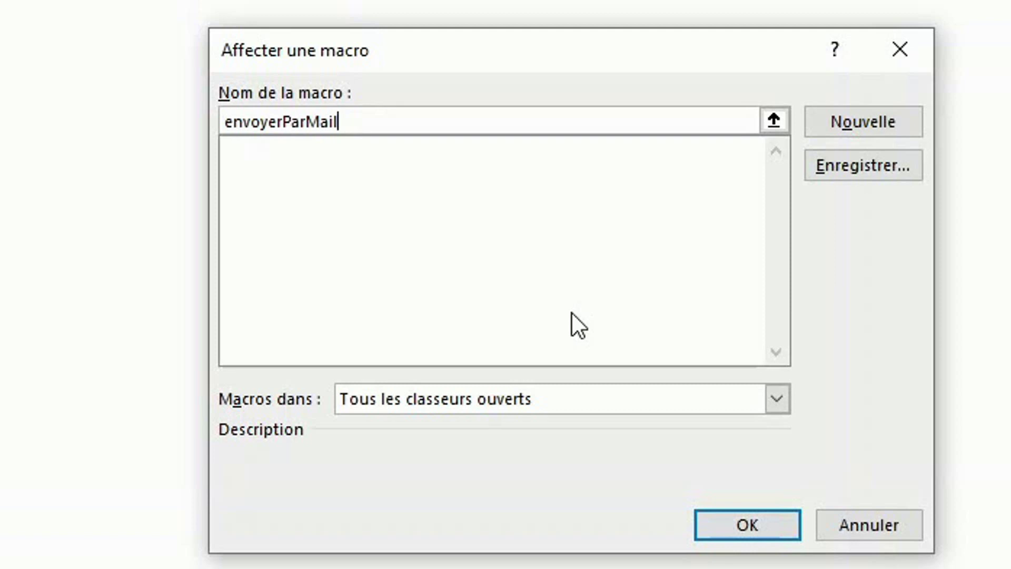
pyautogui.click(902, 124)
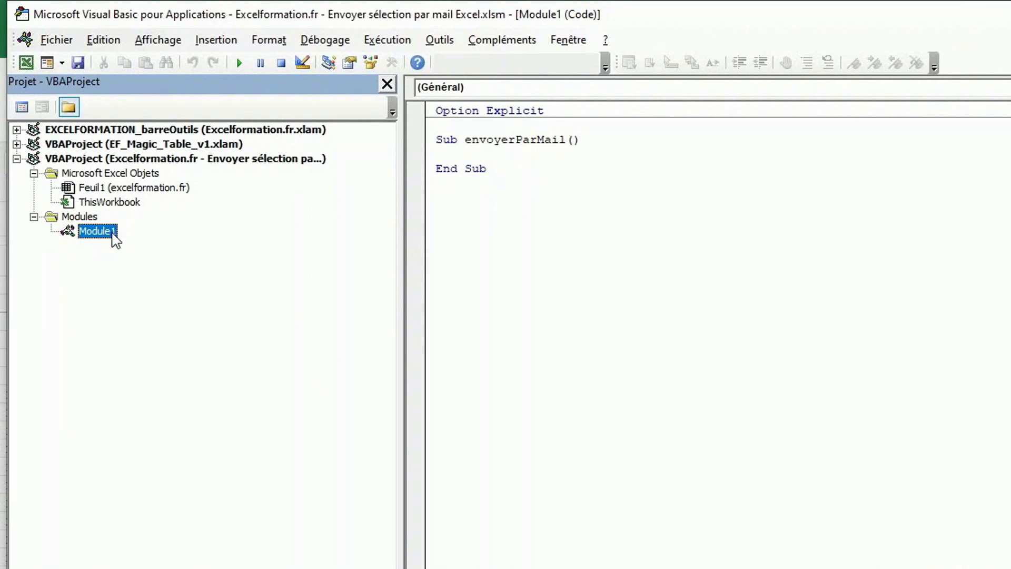
pyautogui.click(498, 161)
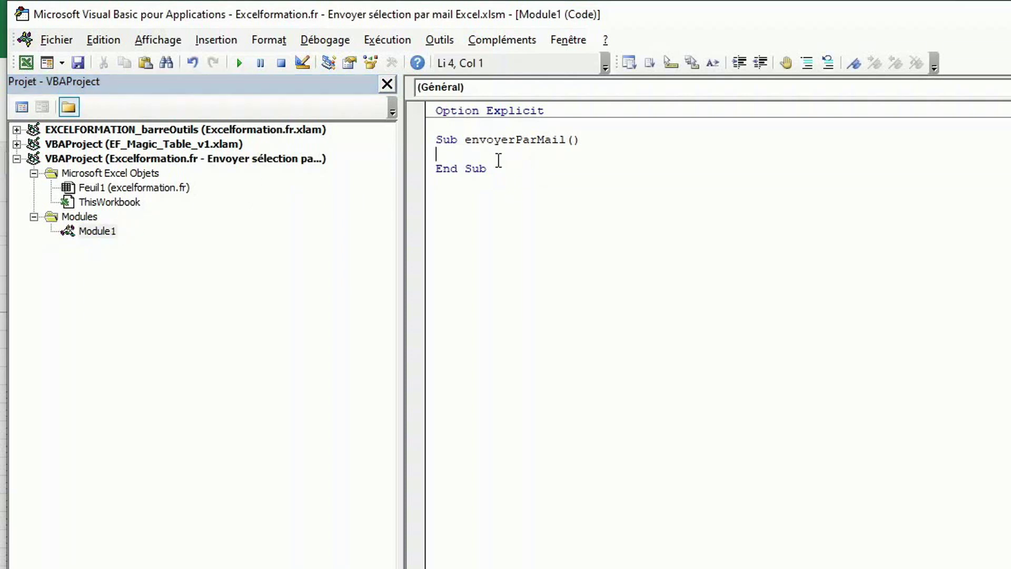
pyautogui.press('Tab')
# - Tick Microsoft Outlook 16.0 Object Library in the project's References and confirm
pyautogui.click(443, 41)
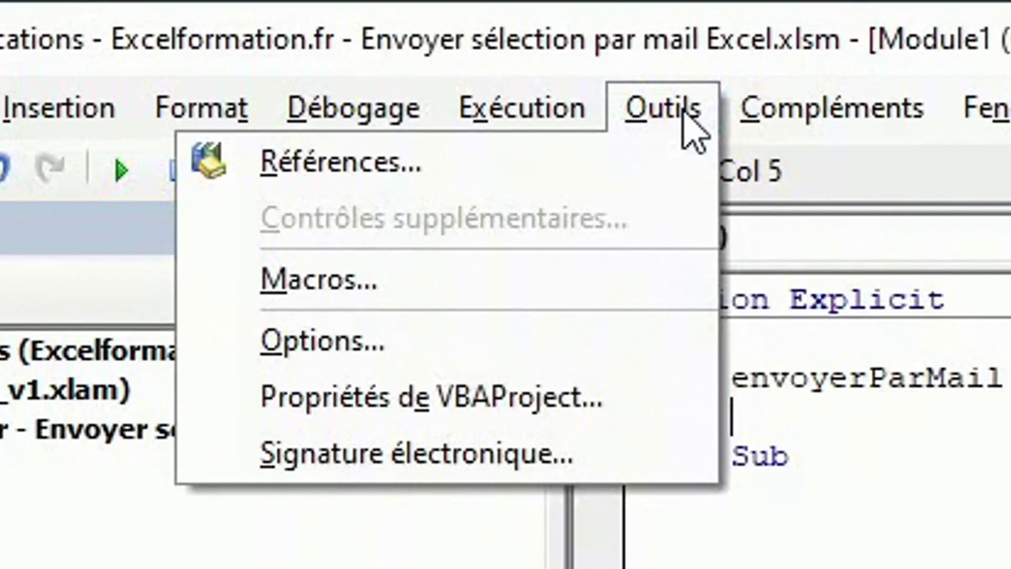
pyautogui.click(638, 165)
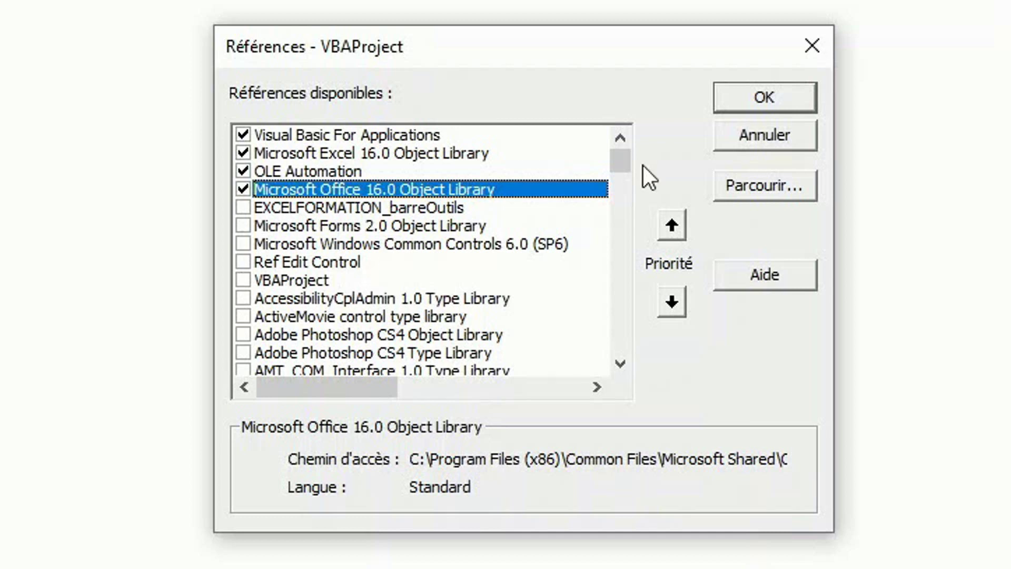
pyautogui.moveTo(623, 163); pyautogui.dragTo(612, 246)
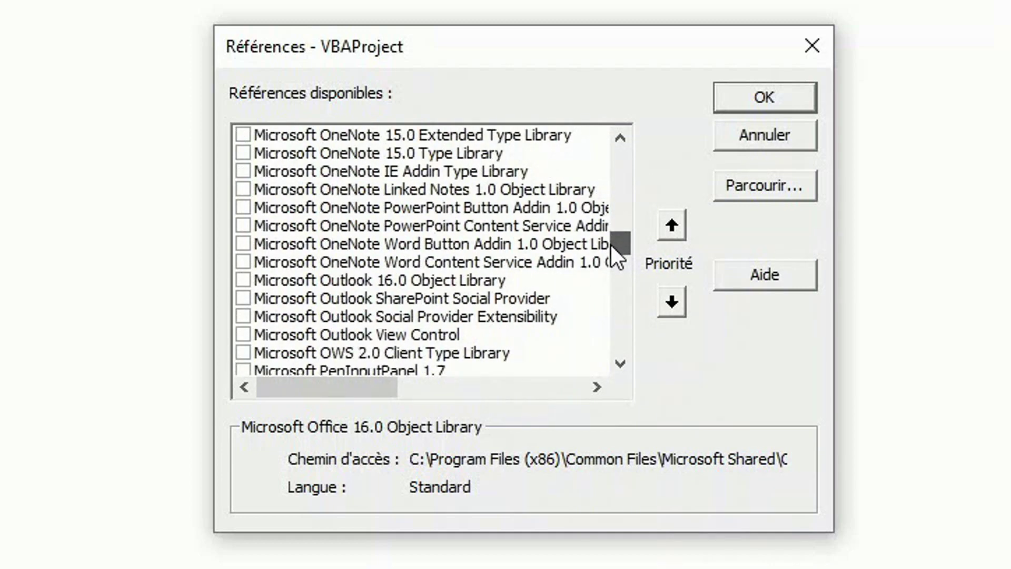
pyautogui.click(339, 276)
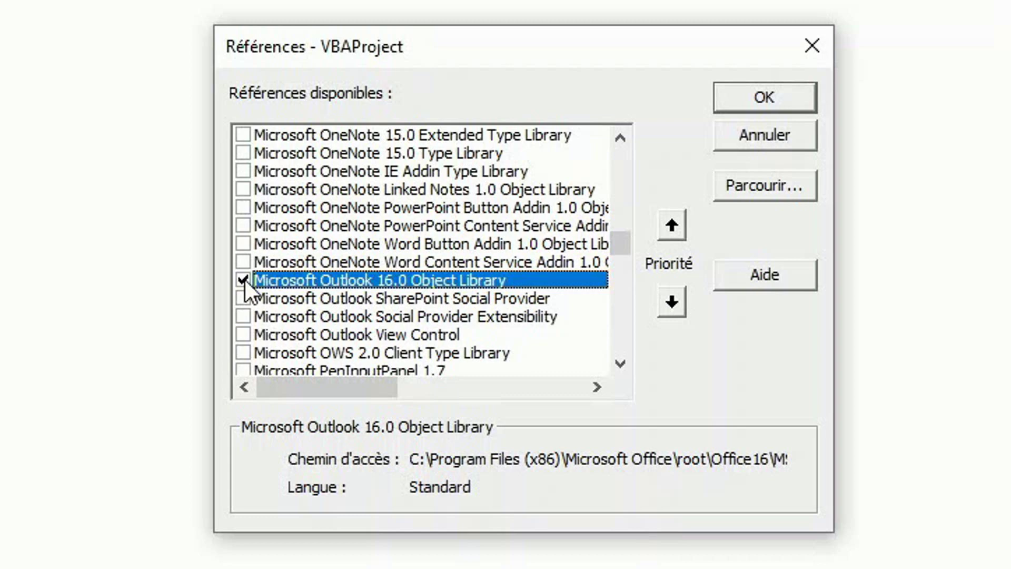
pyautogui.click(746, 98)
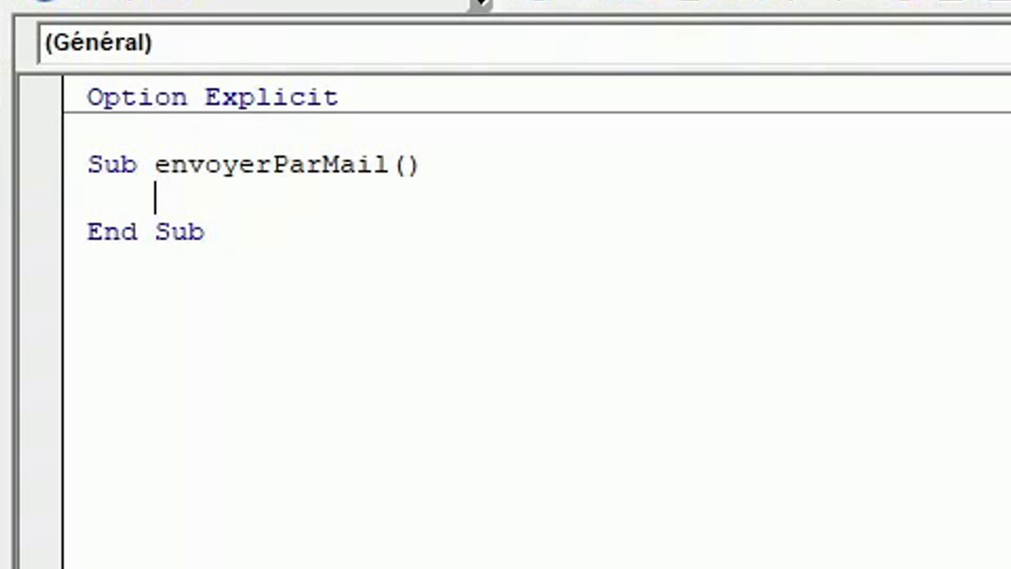
# - Declare oOutlook As Object inside envoyerParMail
pyautogui.write('di')
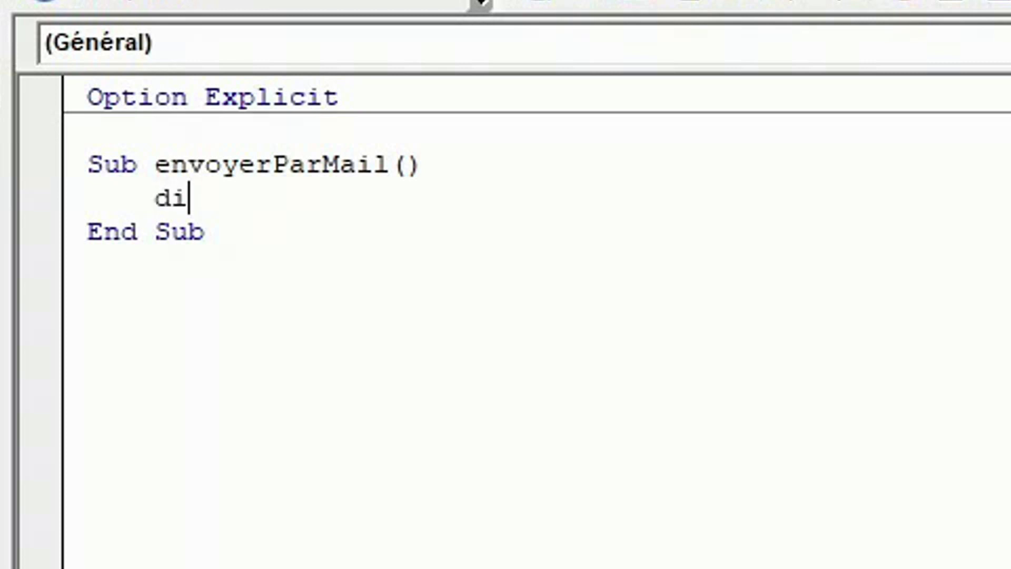
pyautogui.write('m')
pyautogui.write('o')
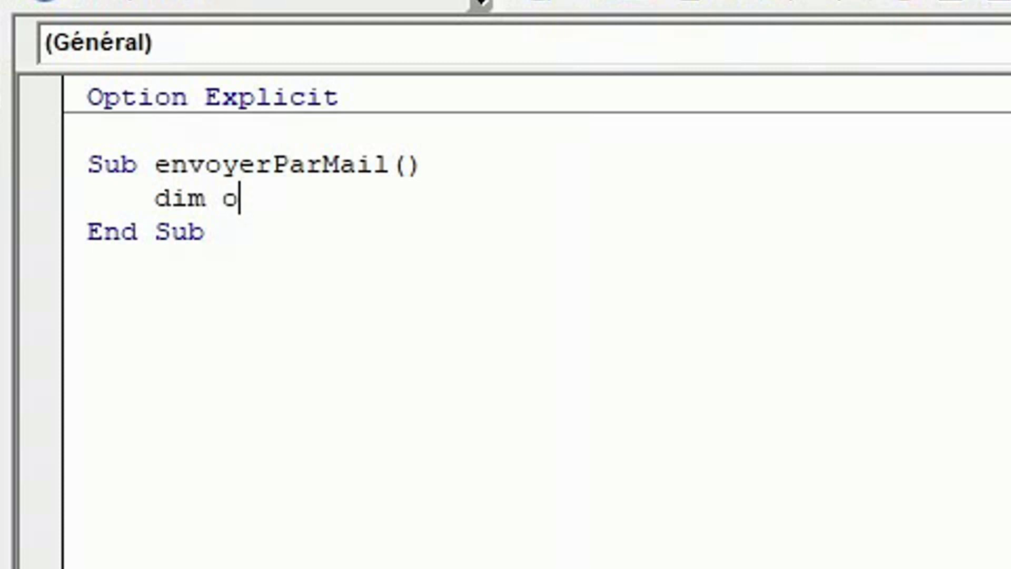
pyautogui.write('Outl')
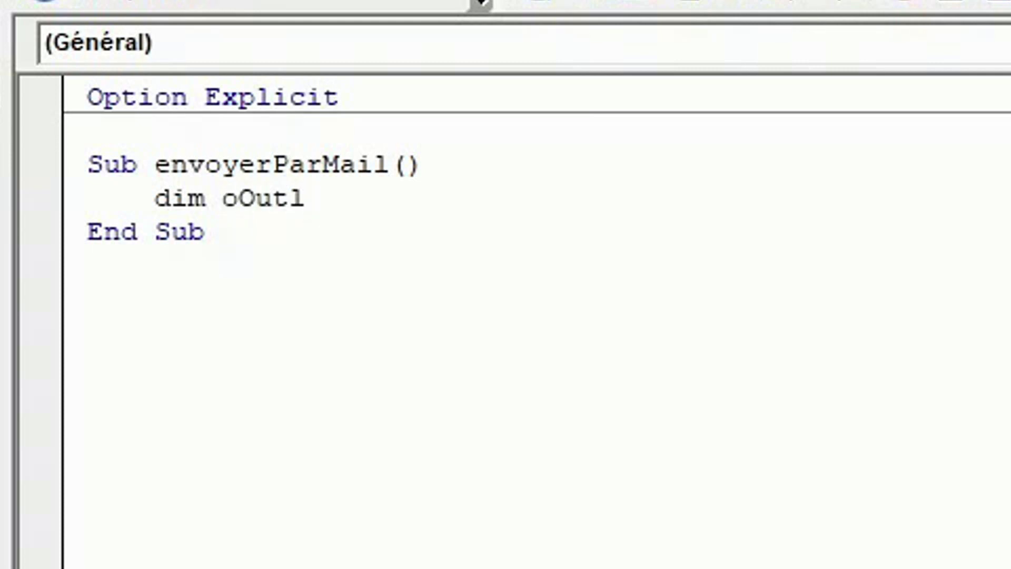
pyautogui.write('ook')
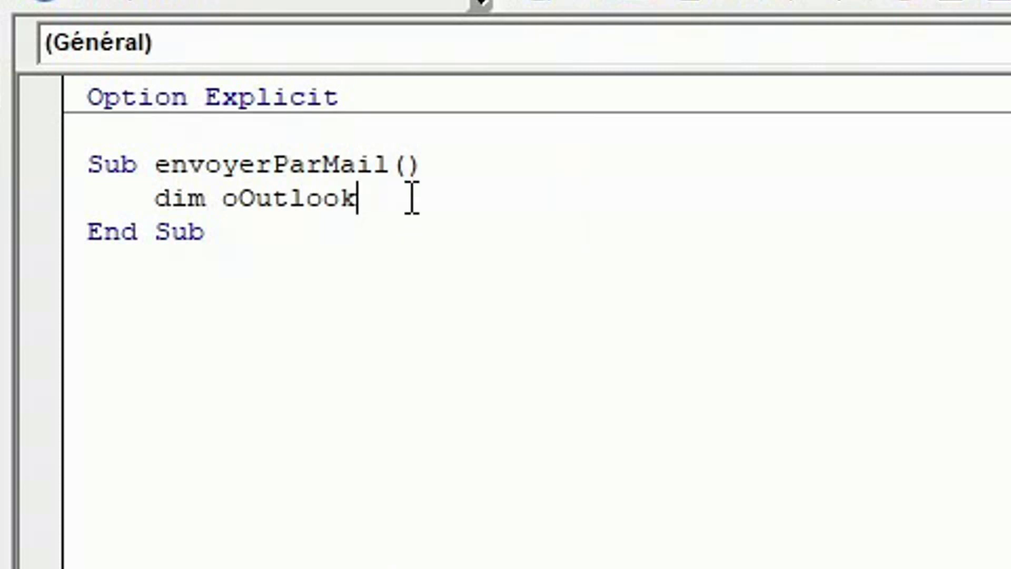
pyautogui.write(' as ')
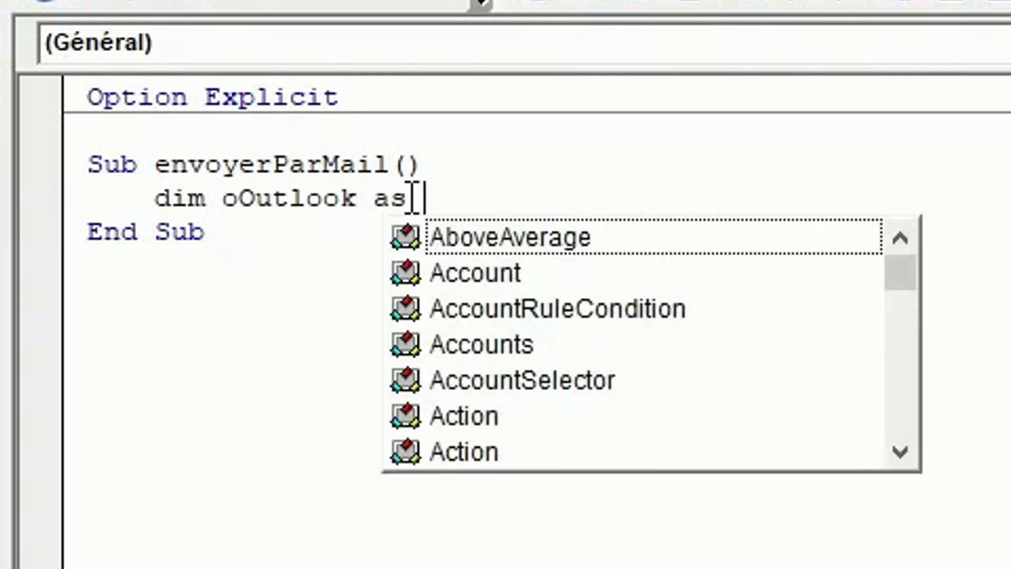
pyautogui.write('obj')
pyautogui.press('Return')
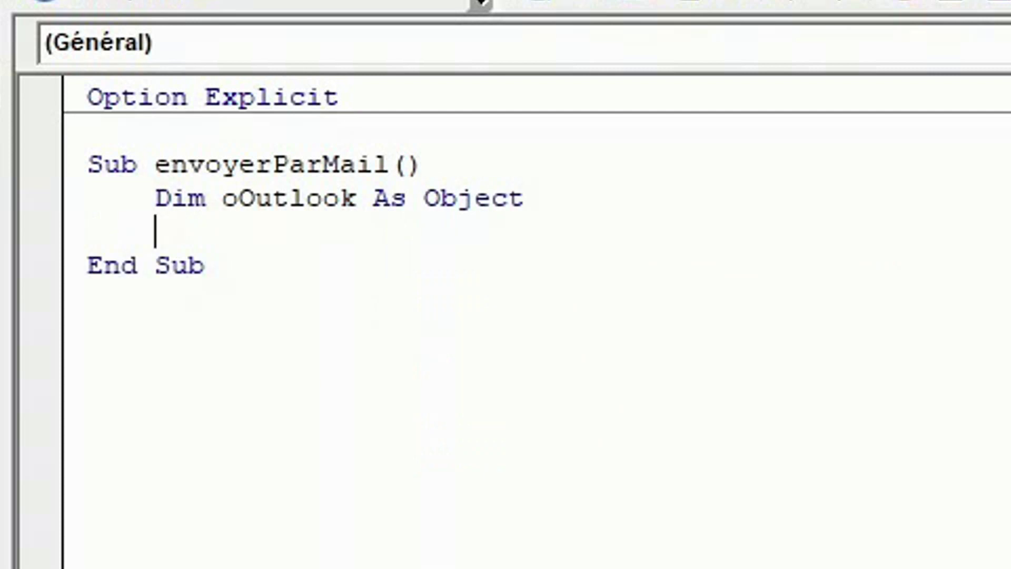
# - Add the line Set oOutlook = CreateObject("Outlook.Application")
pyautogui.write('set ')
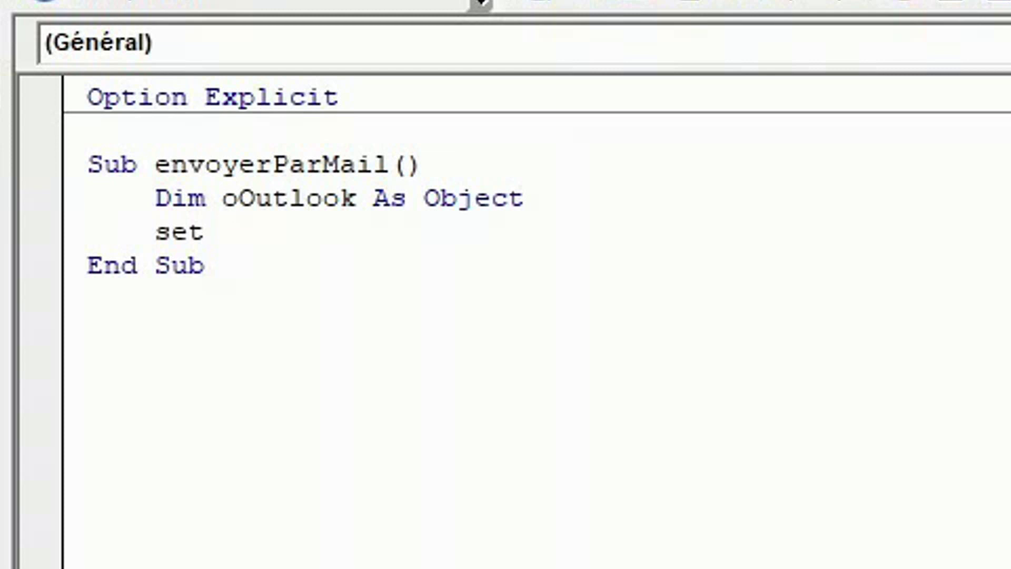
pyautogui.write('oou')
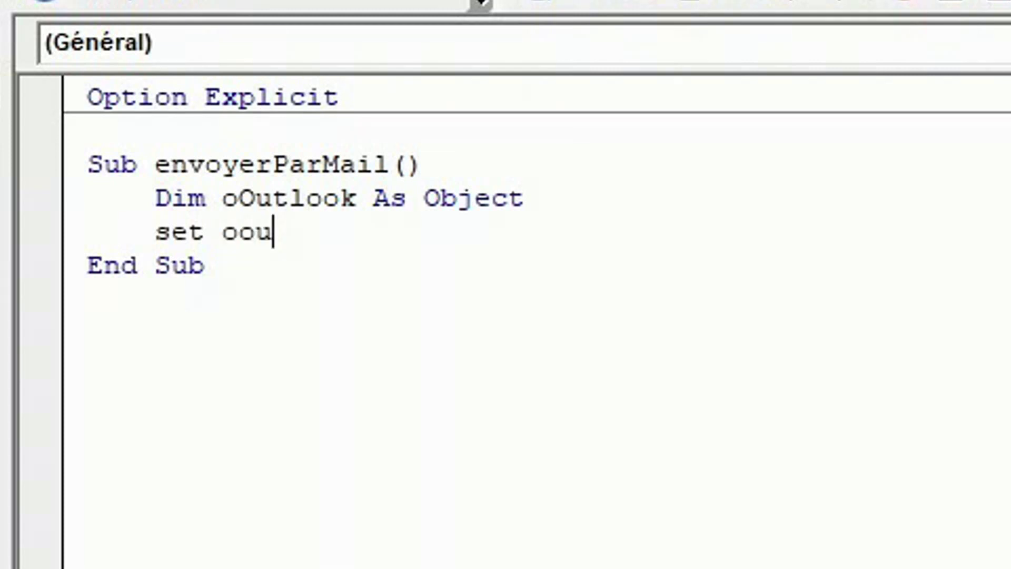
pyautogui.hotkey('ctrl', 'space')
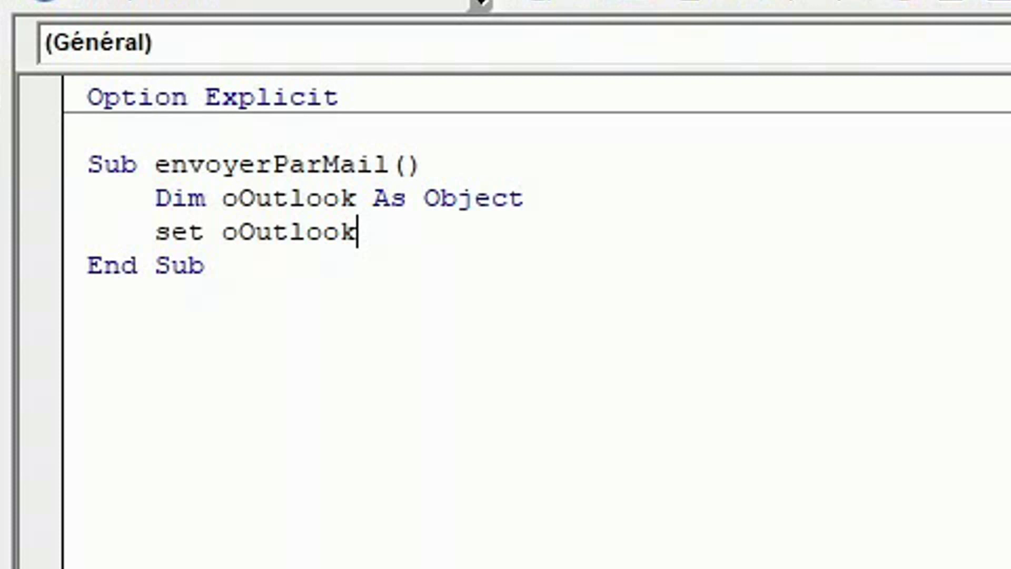
pyautogui.write('=')
pyautogui.write(' crea')
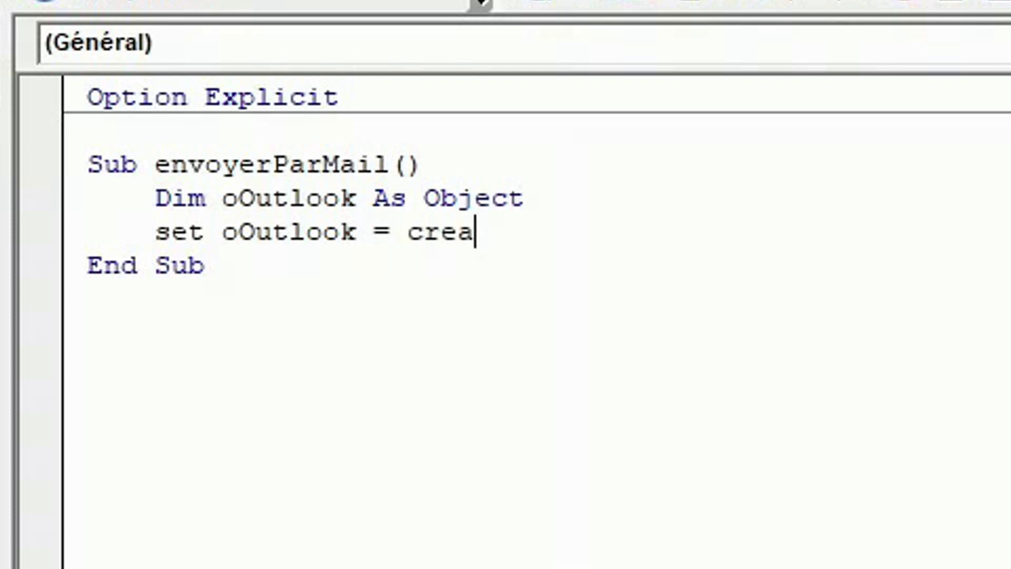
pyautogui.write('te')
pyautogui.hotkey('ctrl', 'space')
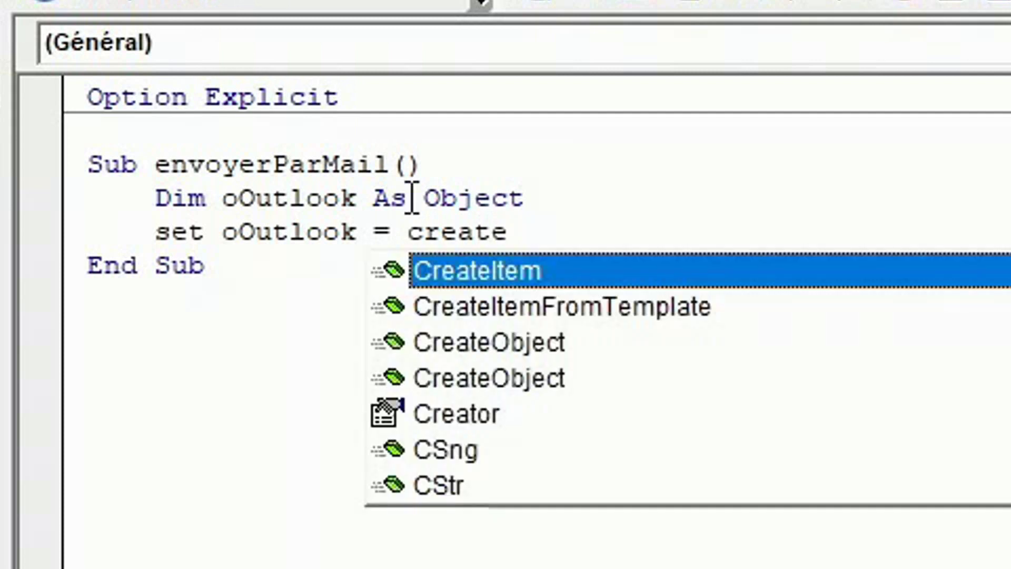
pyautogui.press('Down')
pyautogui.press('Down')
pyautogui.press('Tab')
pyautogui.write('(')
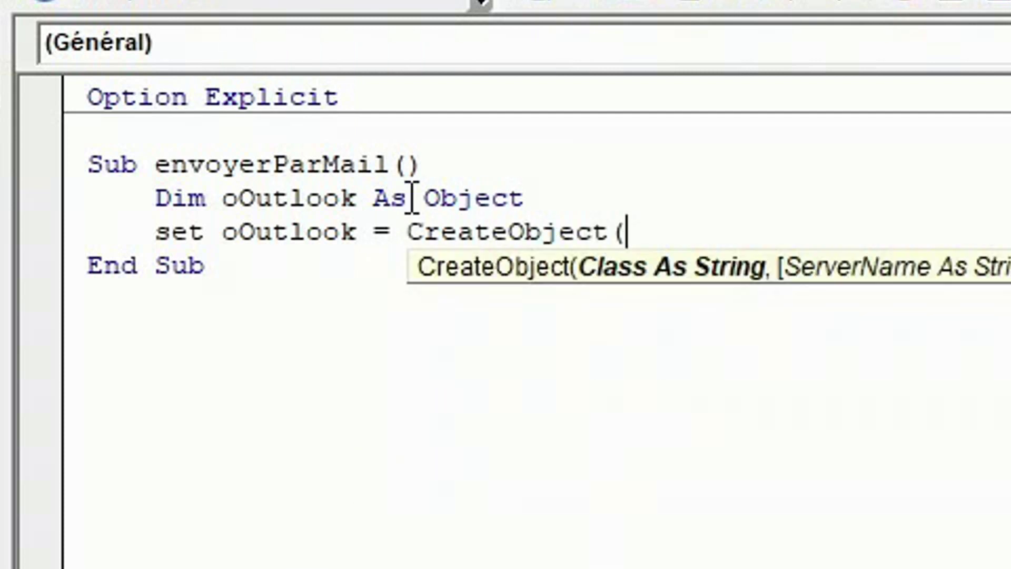
pyautogui.write('"')
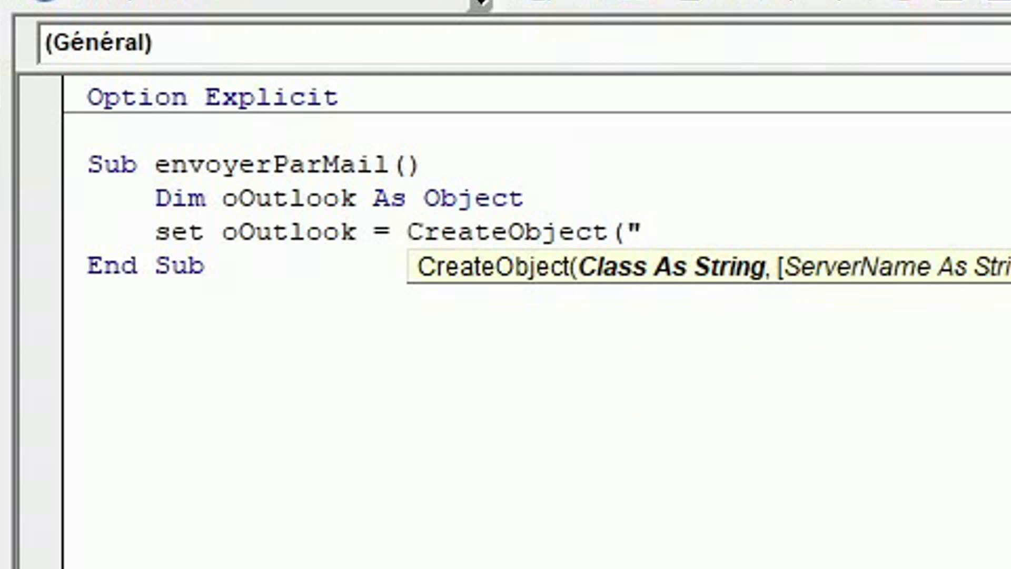
pyautogui.write('Out')
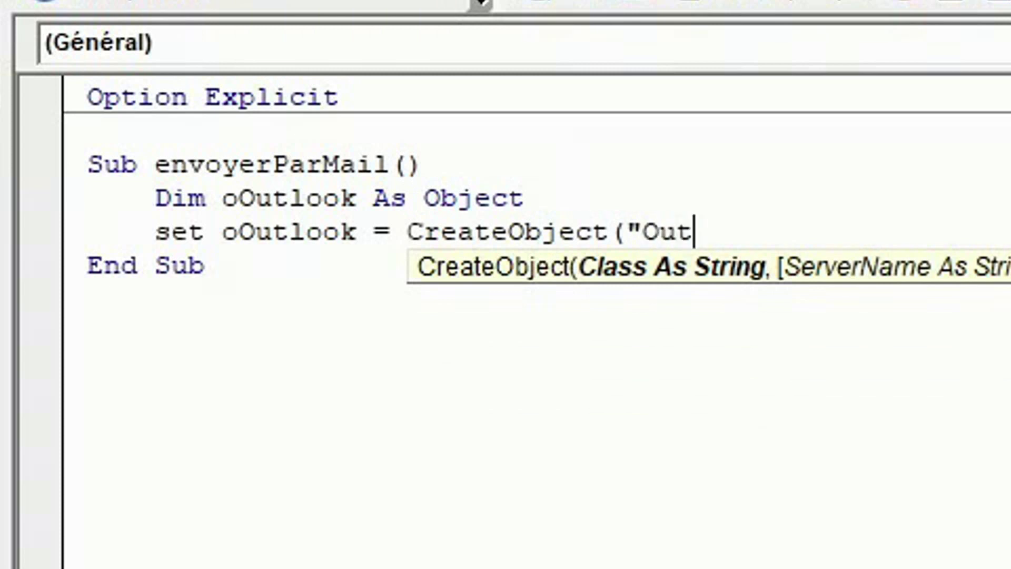
pyautogui.write('look')
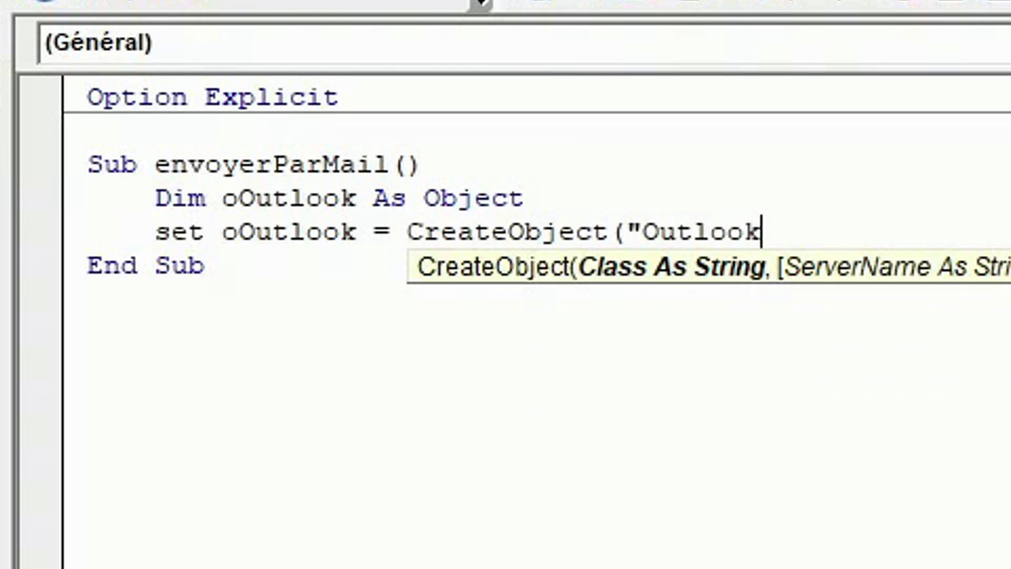
pyautogui.write('.')
pyautogui.write('Application')
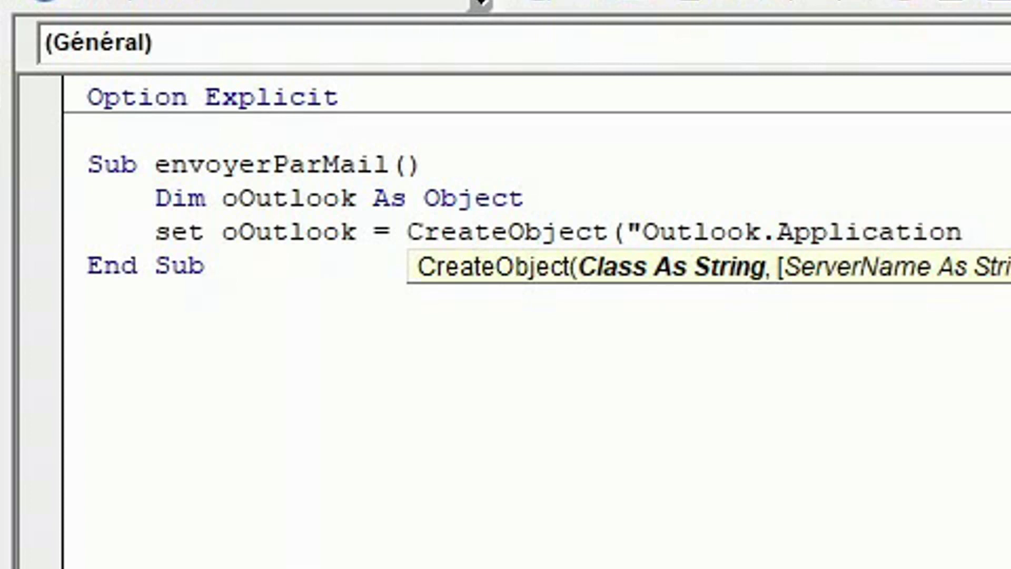
pyautogui.write('")')
pyautogui.press('Return')
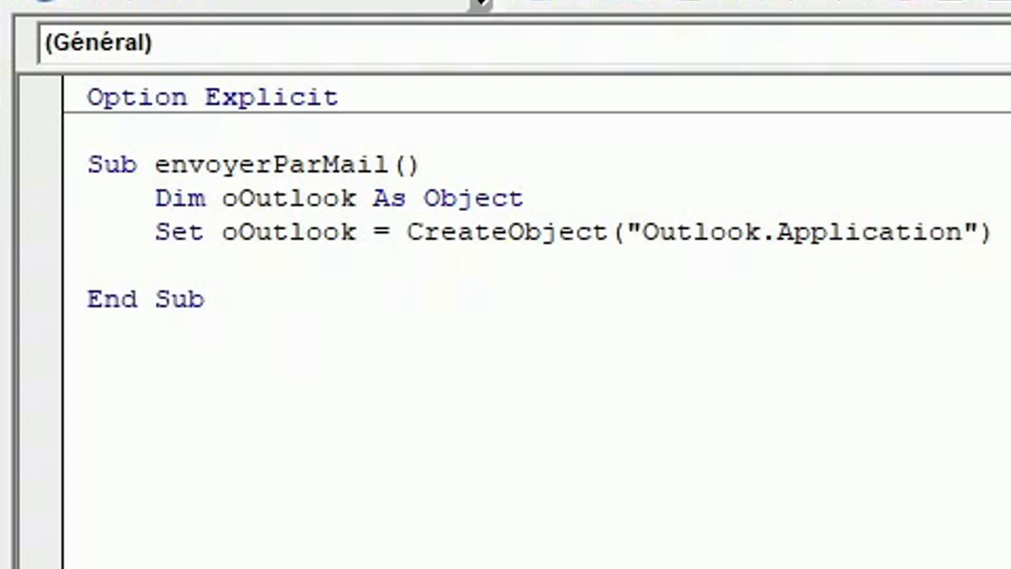
# - Declare oMail As Object and set it to oOutlook.CreateItem(0)
pyautogui.press('Return')
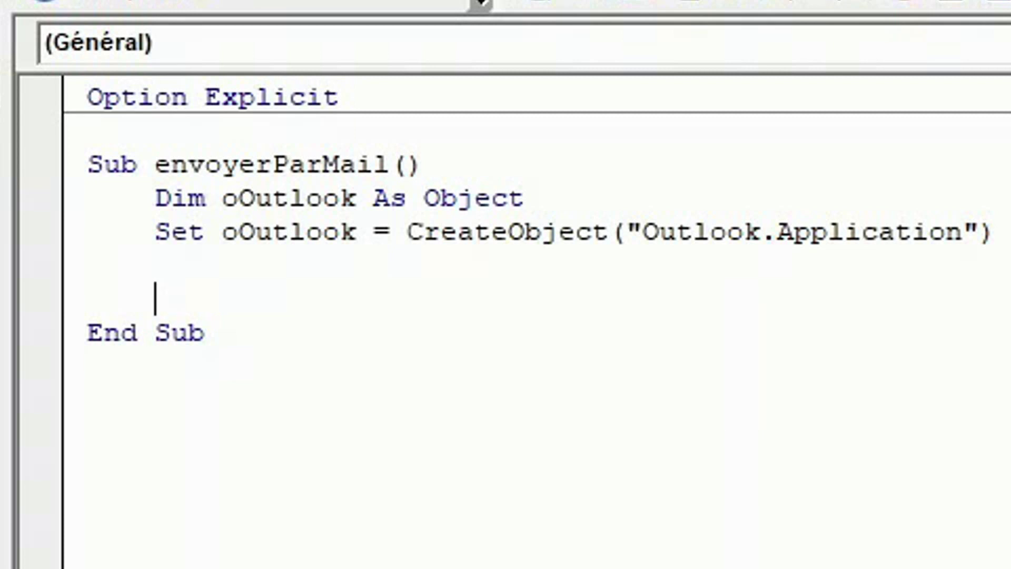
pyautogui.write('di')
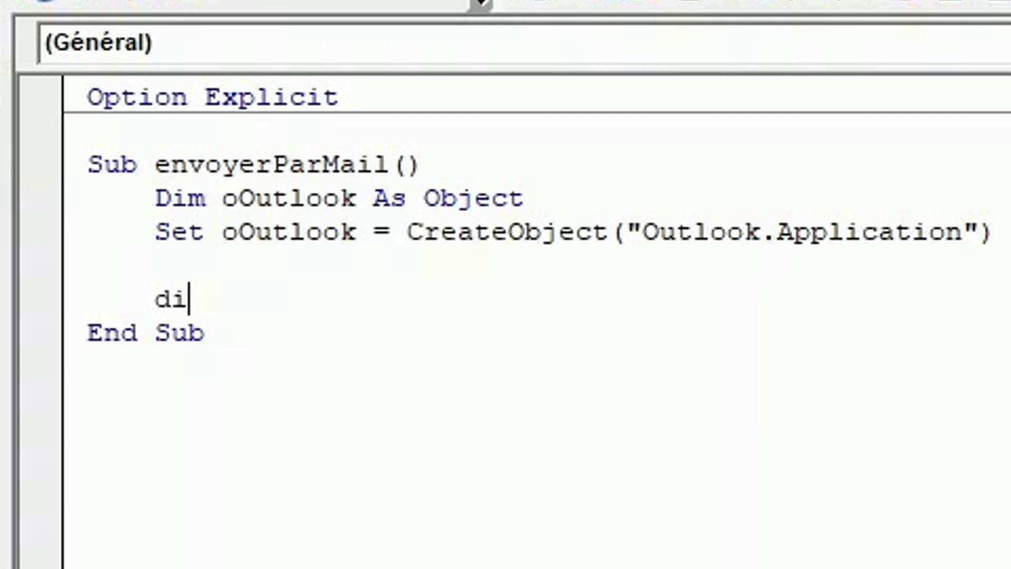
pyautogui.write('m o')
pyautogui.write('Mail ')
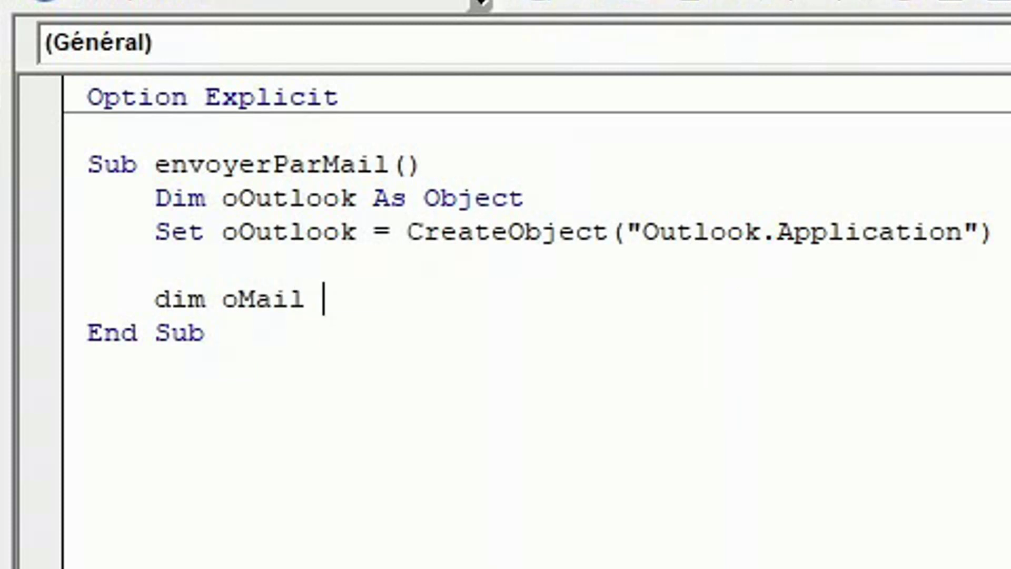
pyautogui.write('as ob')
pyautogui.press('Return')
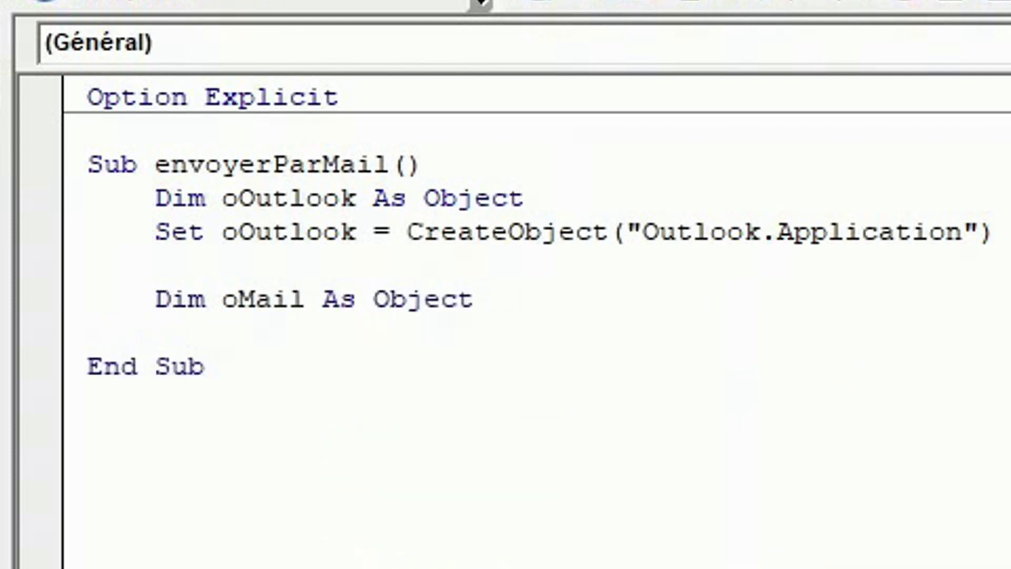
pyautogui.write('set om')
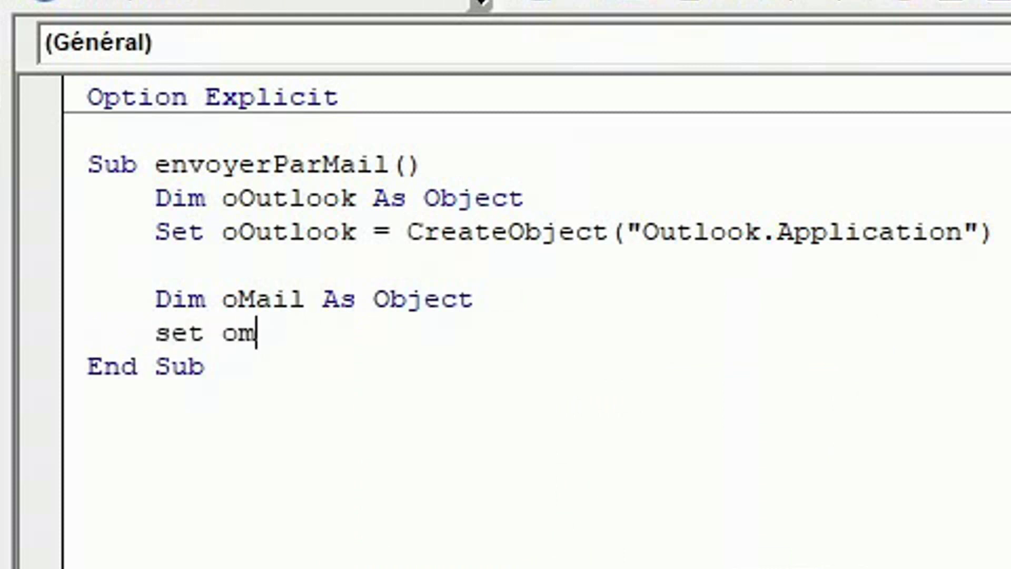
pyautogui.write('ail = ')
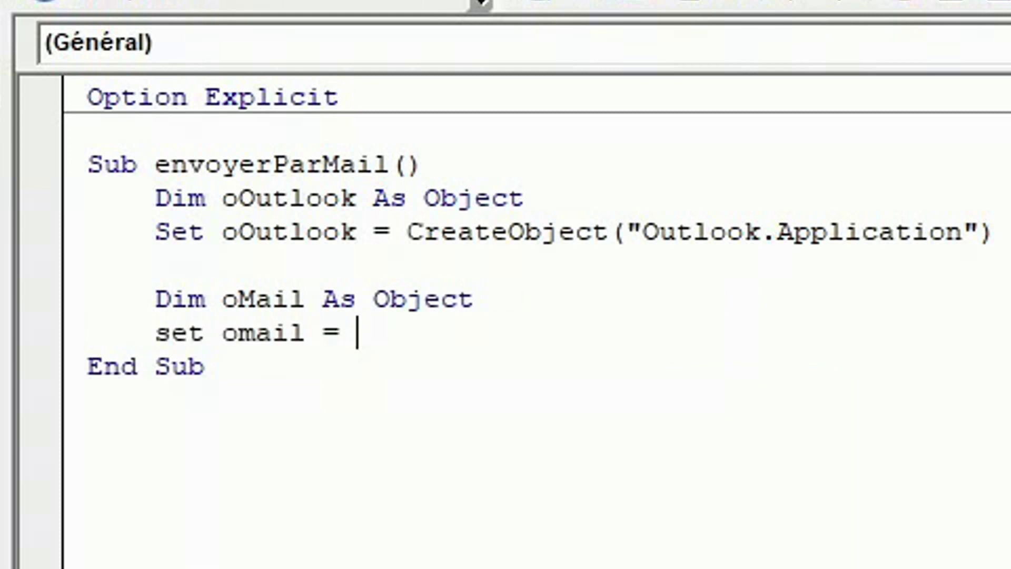
pyautogui.write('o')
pyautogui.write('Outlook.c')
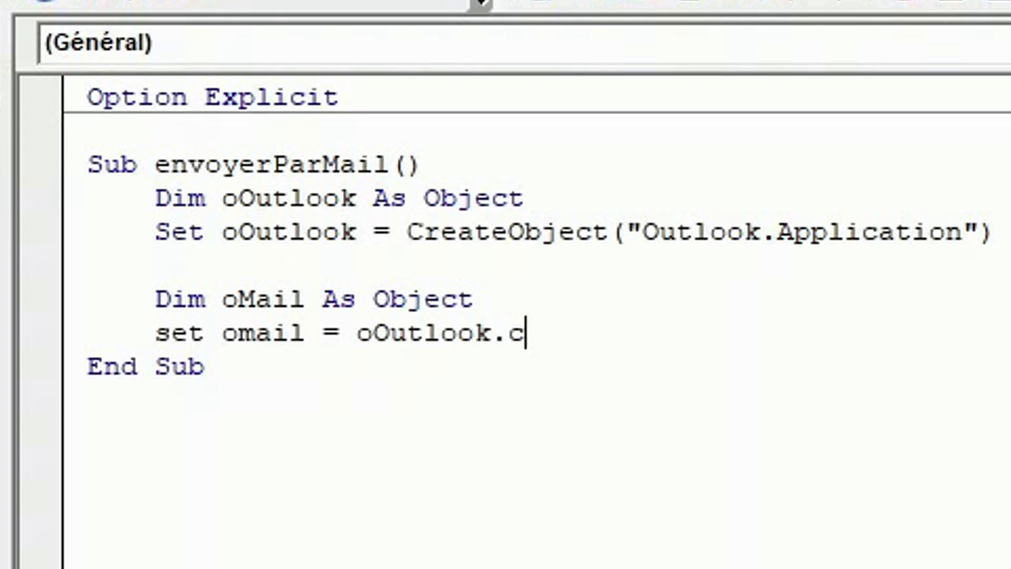
pyautogui.write('reat')
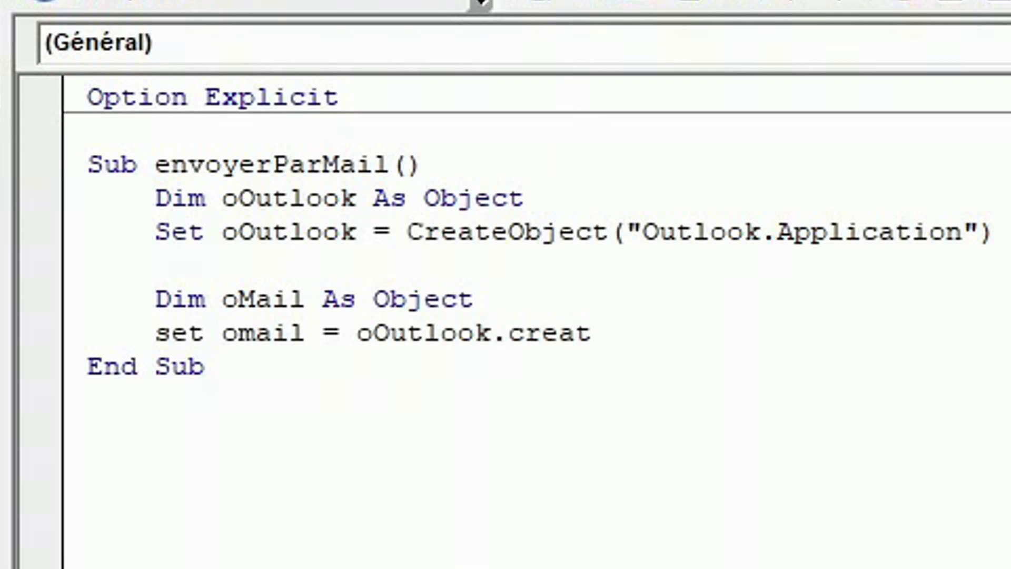
pyautogui.write('eitem(0')
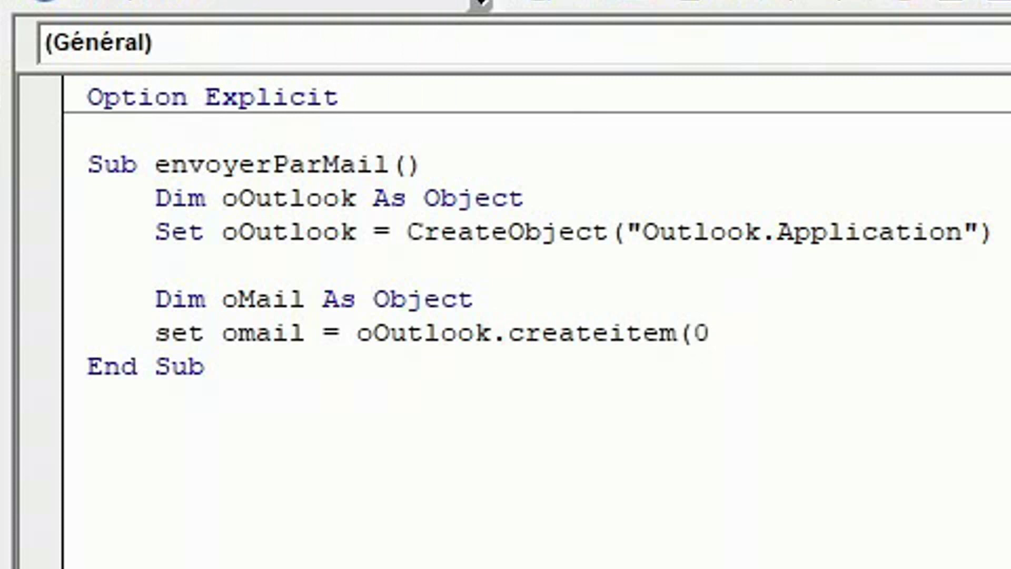
pyautogui.write(')')
pyautogui.press('Return')
pyautogui.press('Return')
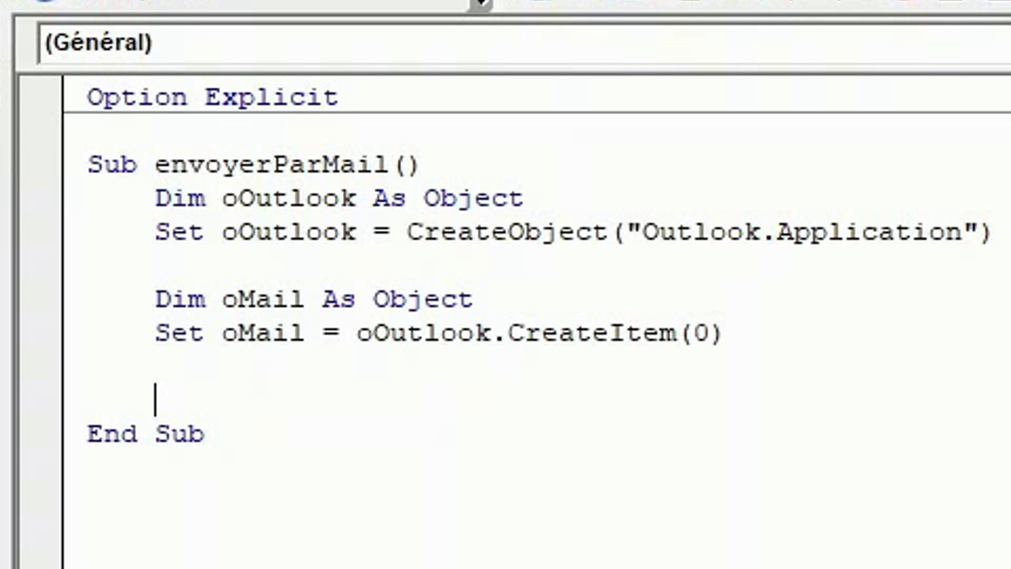
# - Open a With oMail block and set .To to the recipient's e-mail address
pyautogui.write('with oMail')
pyautogui.press('Return')
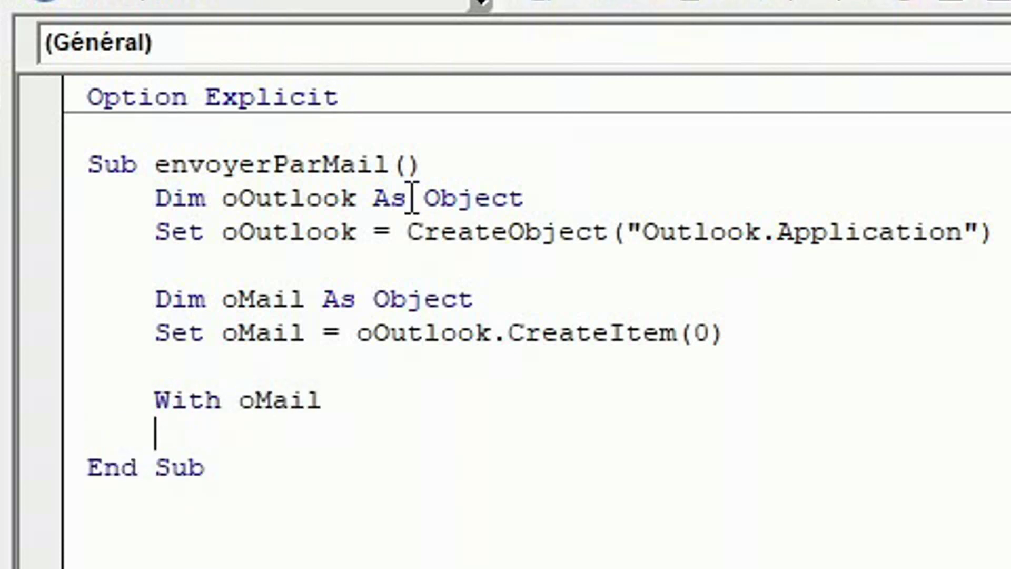
pyautogui.press('Tab')
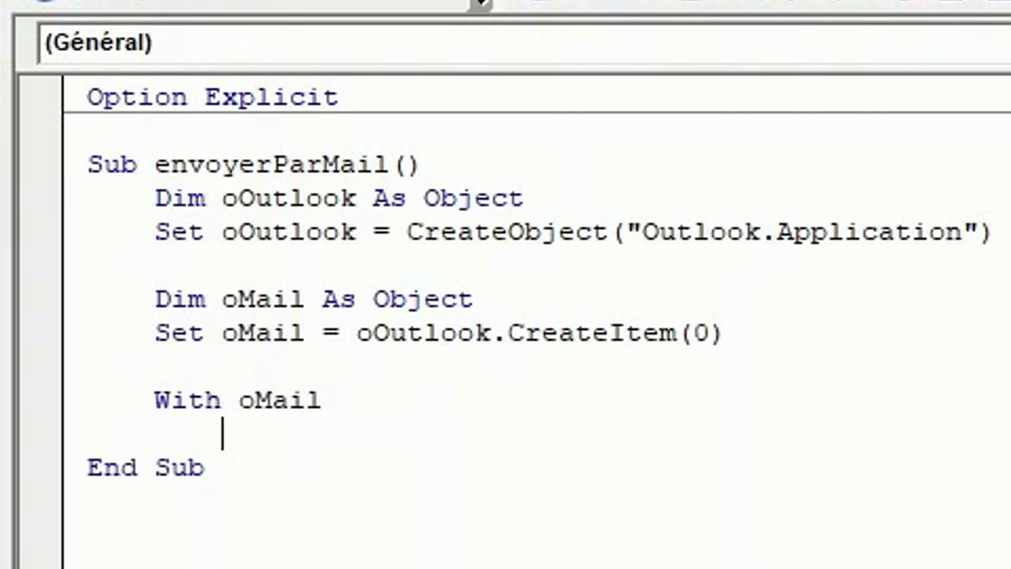
pyautogui.write('.')
pyautogui.write('to')
pyautogui.write(' = "')
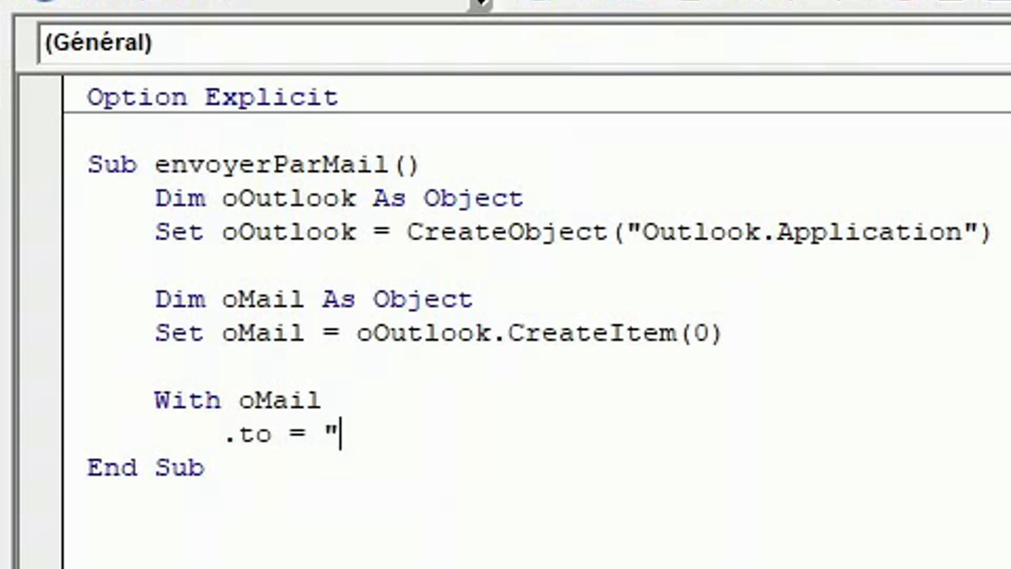
pyautogui.write('monma')
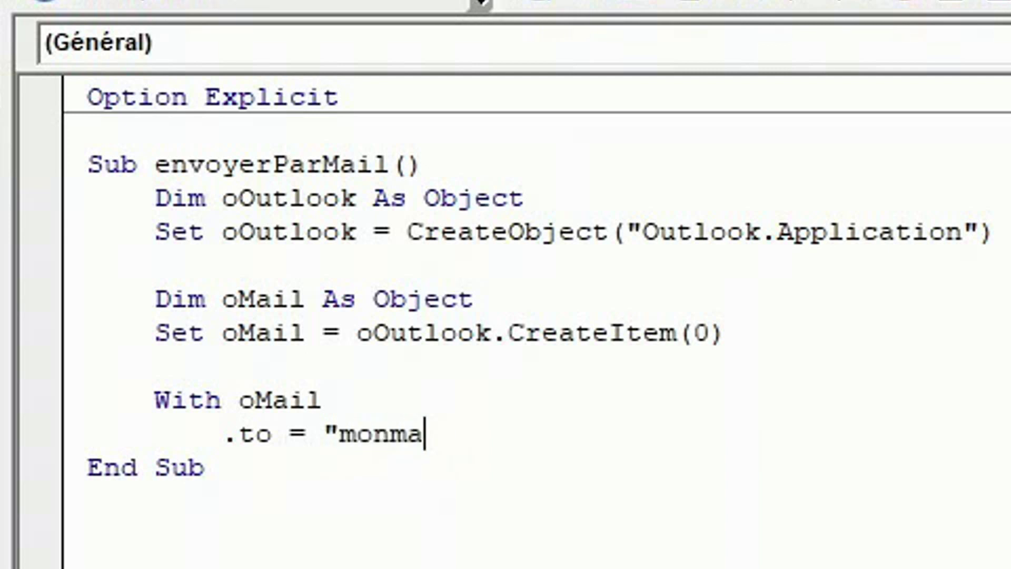
pyautogui.write('il@mon')
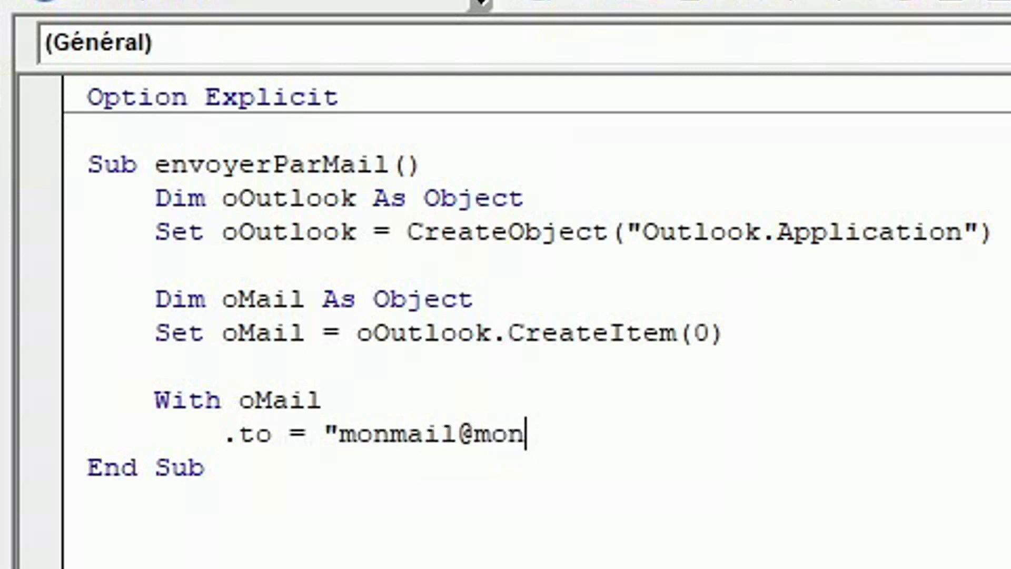
pyautogui.write('mail.com"')
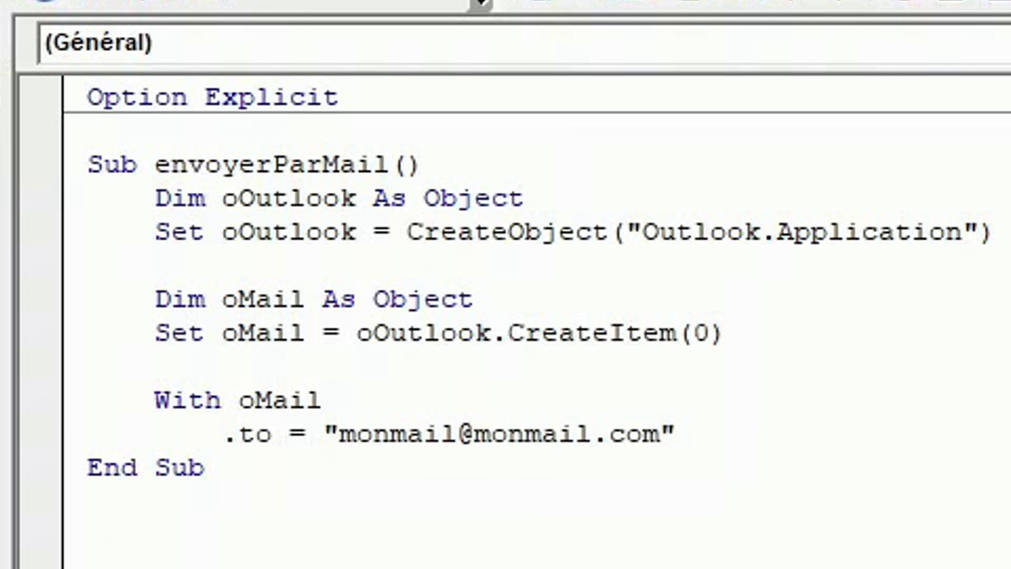
pyautogui.press('Return')
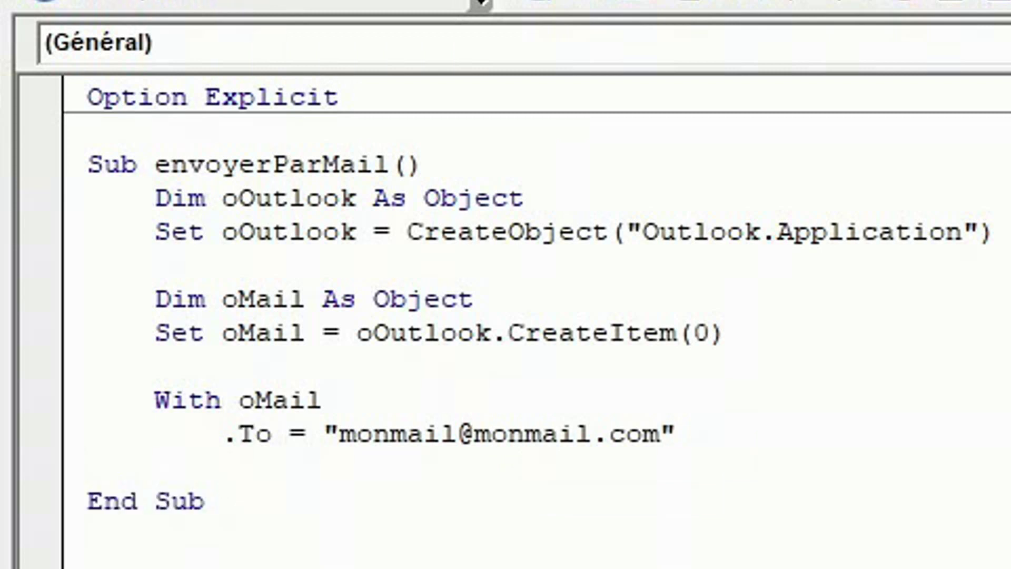
# - Set .Subject to "Extrait de la feuille " & ThisWorkbook.Name
pyautogui.write('.s')
pyautogui.write('ubject = "')
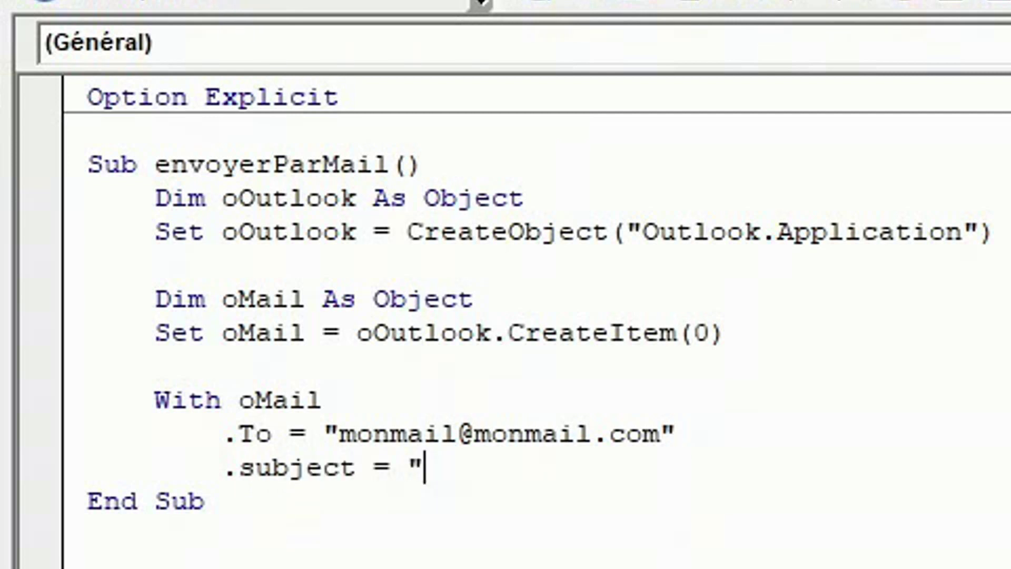
pyautogui.write('E')
pyautogui.write('xtrait')
pyautogui.press('BackSpace')
pyautogui.write('it de l')
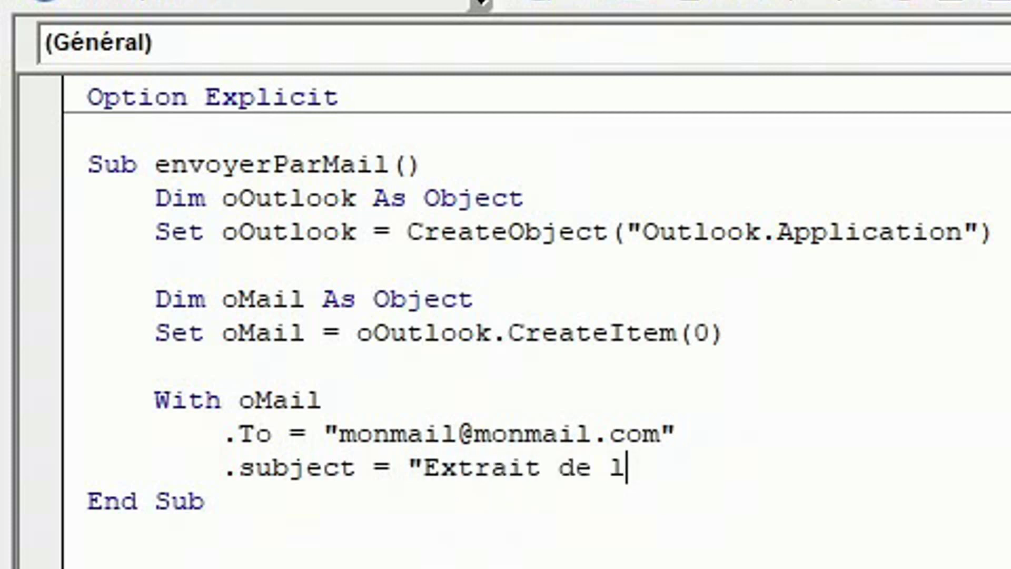
pyautogui.write('a feuille " & ')
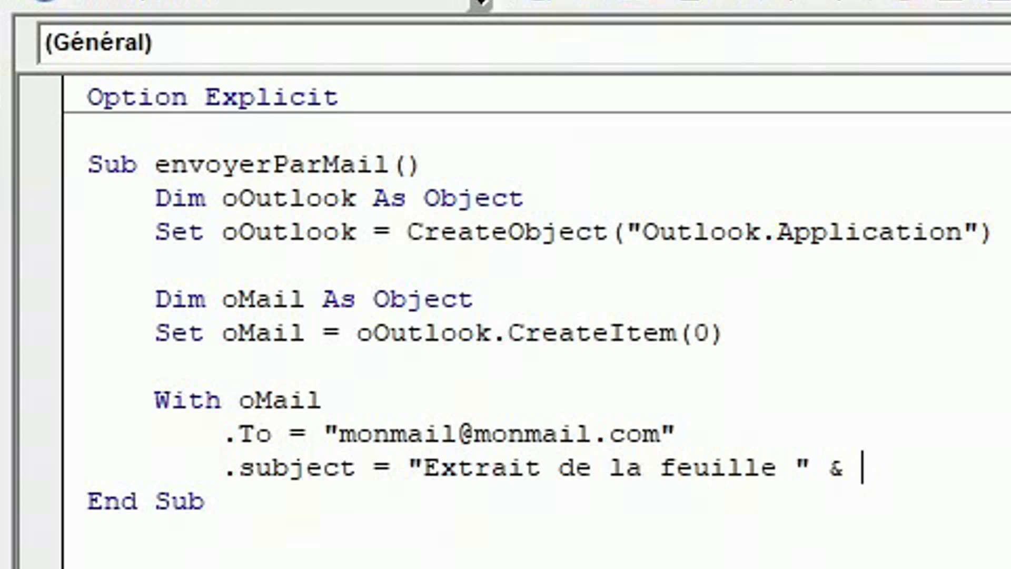
pyautogui.write('ths')
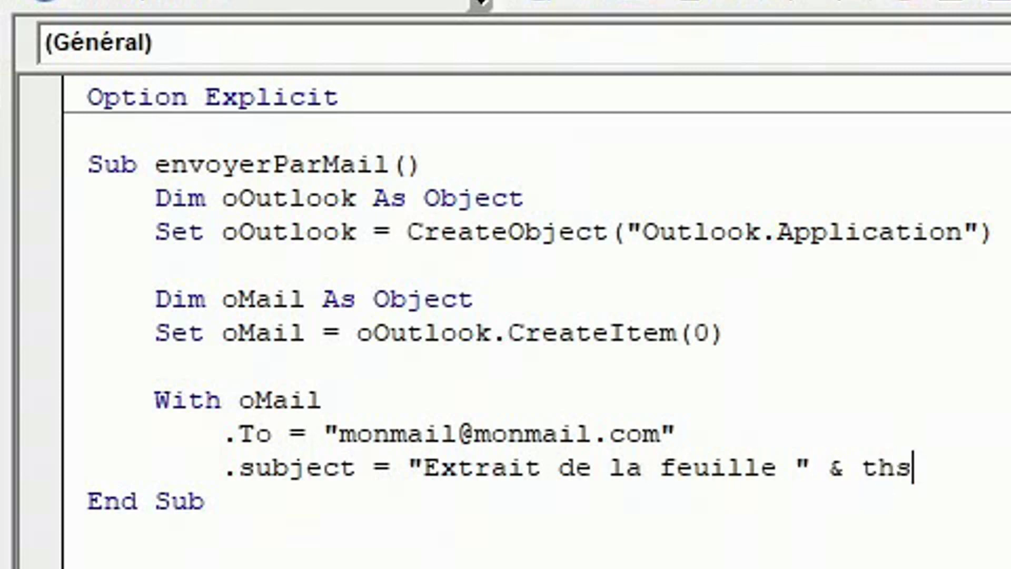
pyautogui.press('BackSpace')
pyautogui.write('isw')
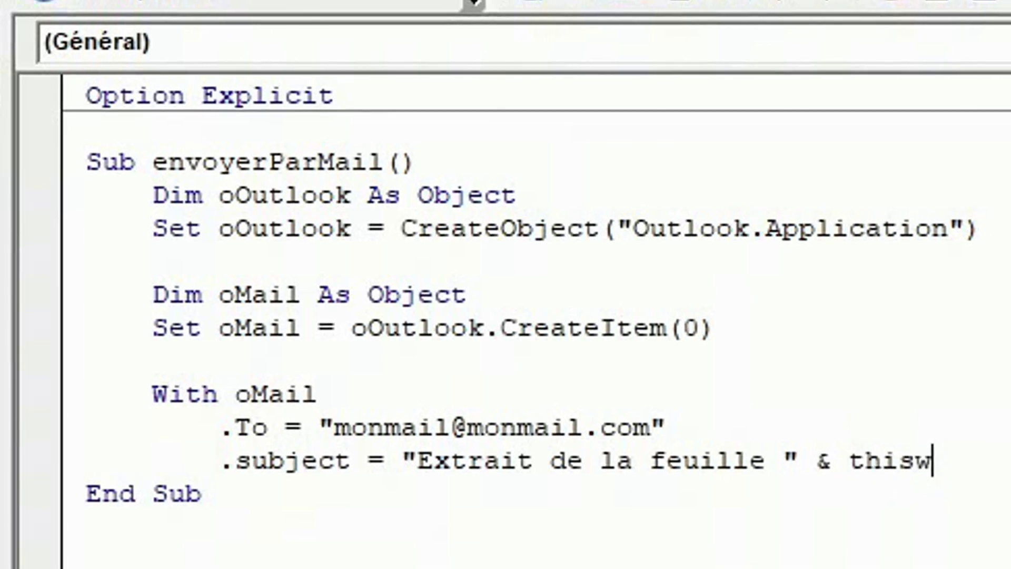
pyautogui.write('orkbook.na')
pyautogui.press('Return')
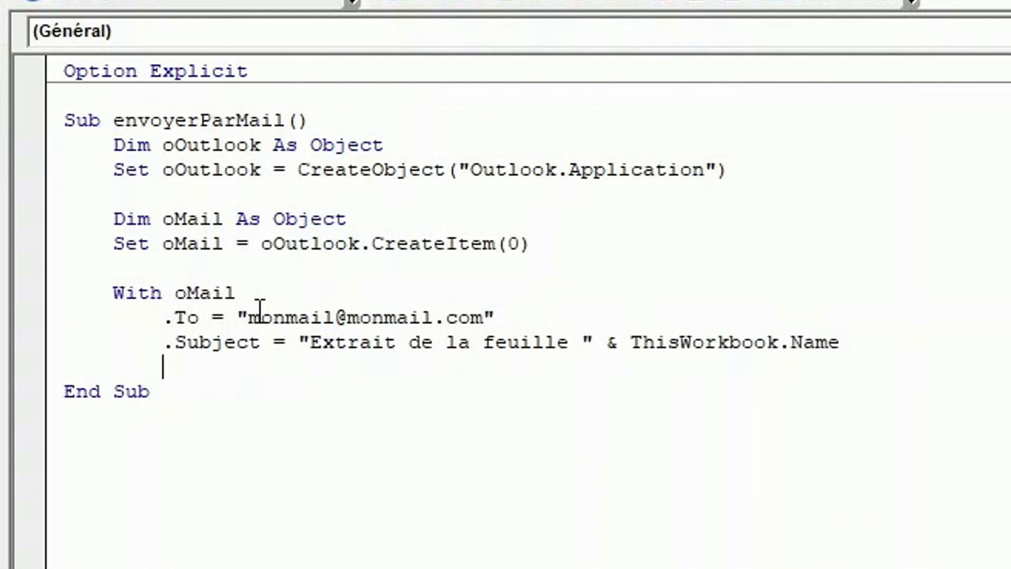
# - Set the mail's .Body to ActiveCell
pyautogui.write('.body')
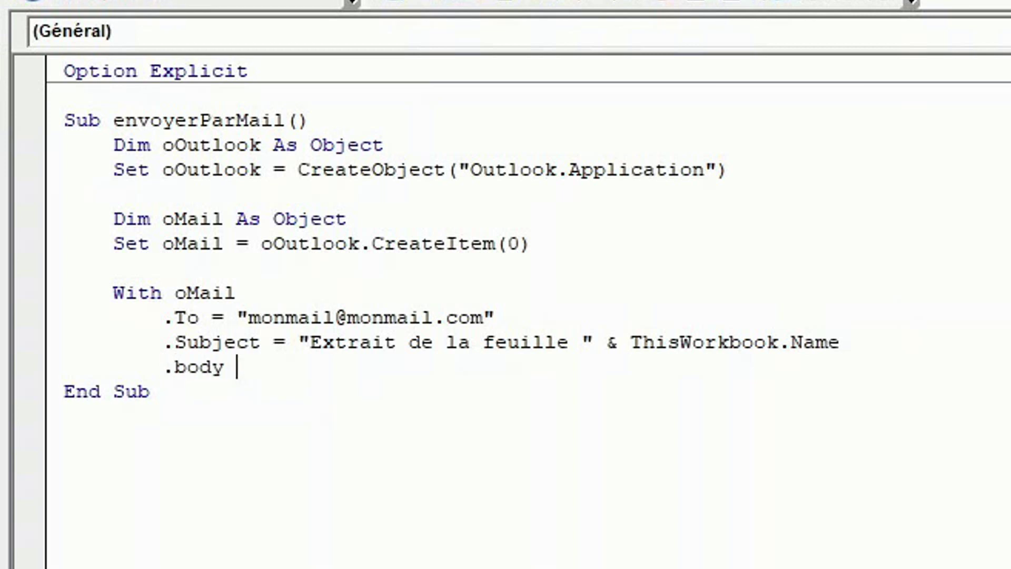
pyautogui.write(' = ')
pyautogui.write('activecell')
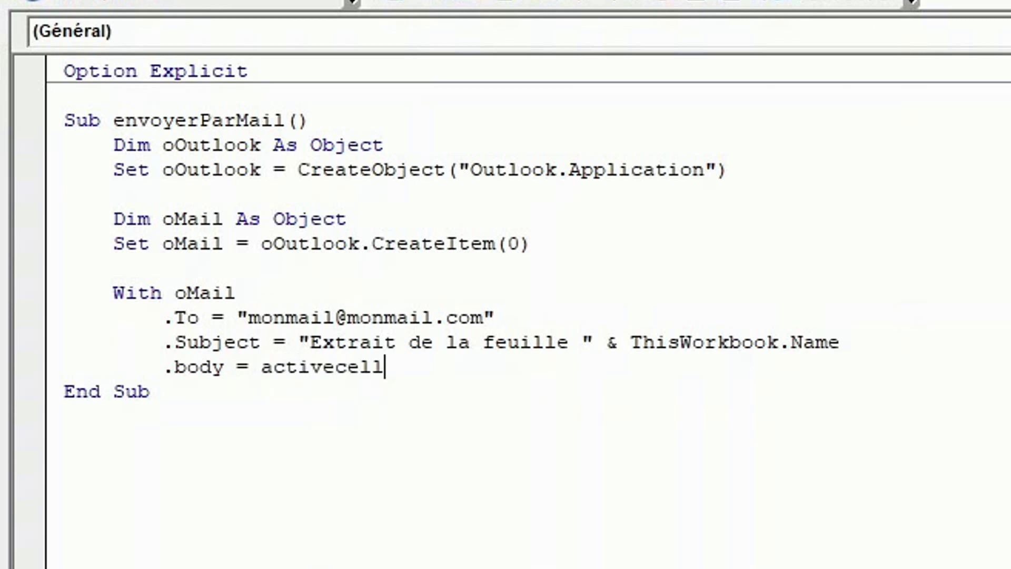
pyautogui.press('Down')
pyautogui.press('Up')
pyautogui.write('.va')
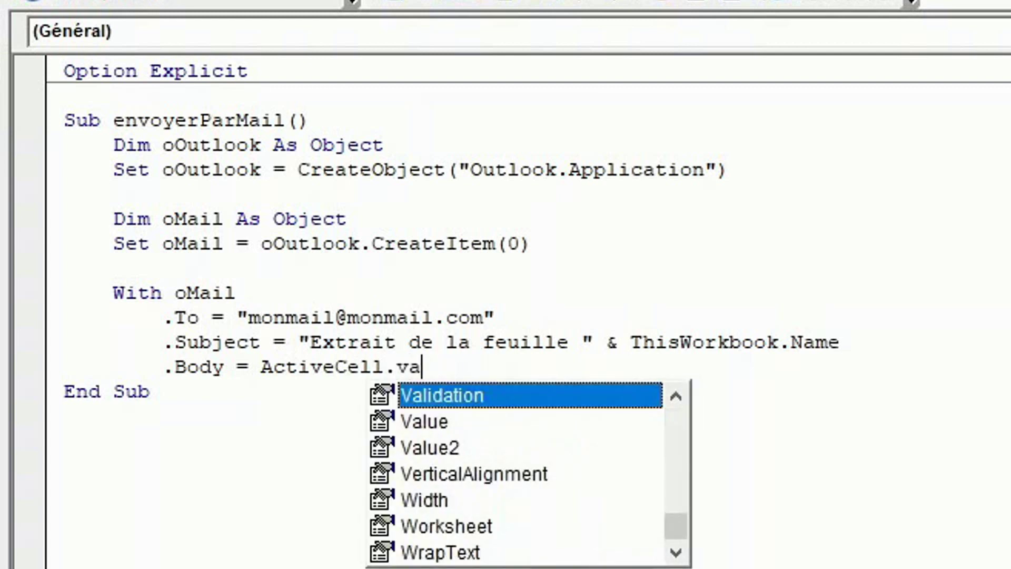
pyautogui.write('lue')
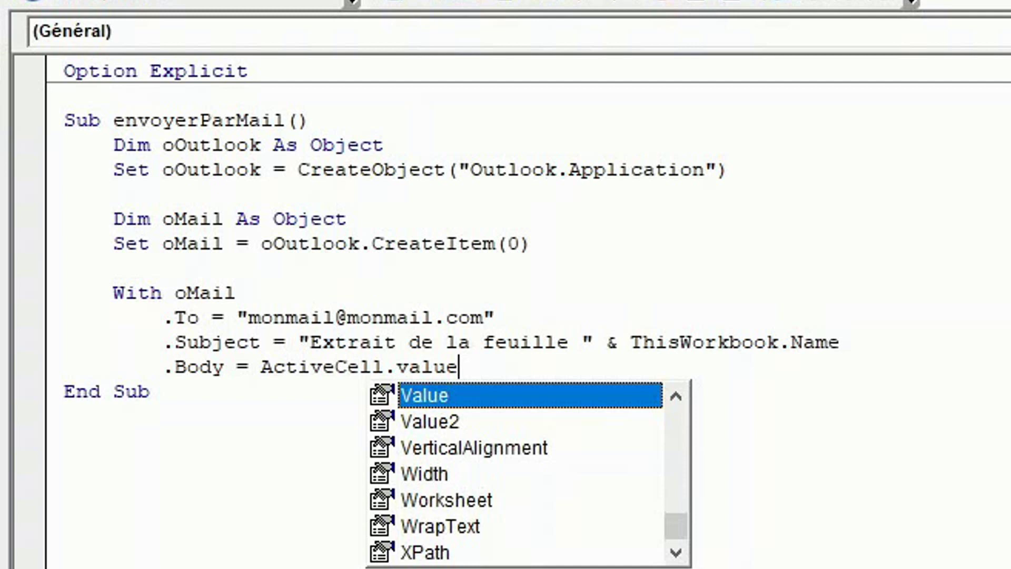
pyautogui.press('BackSpace')
pyautogui.press('BackSpace')
pyautogui.press('BackSpace')
pyautogui.press('BackSpace')
pyautogui.press('BackSpace')
pyautogui.press('BackSpace')
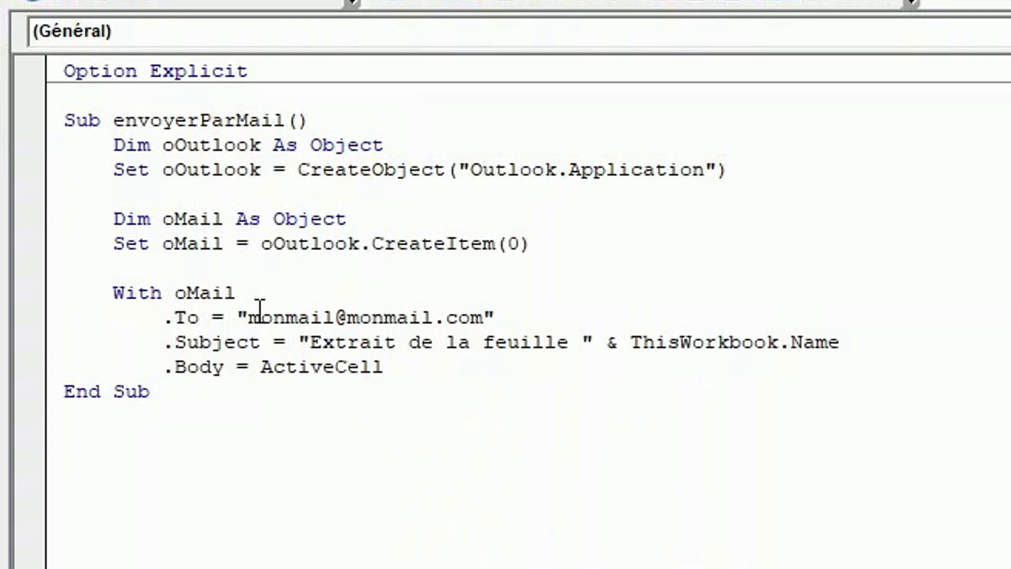
pyautogui.press('Return')
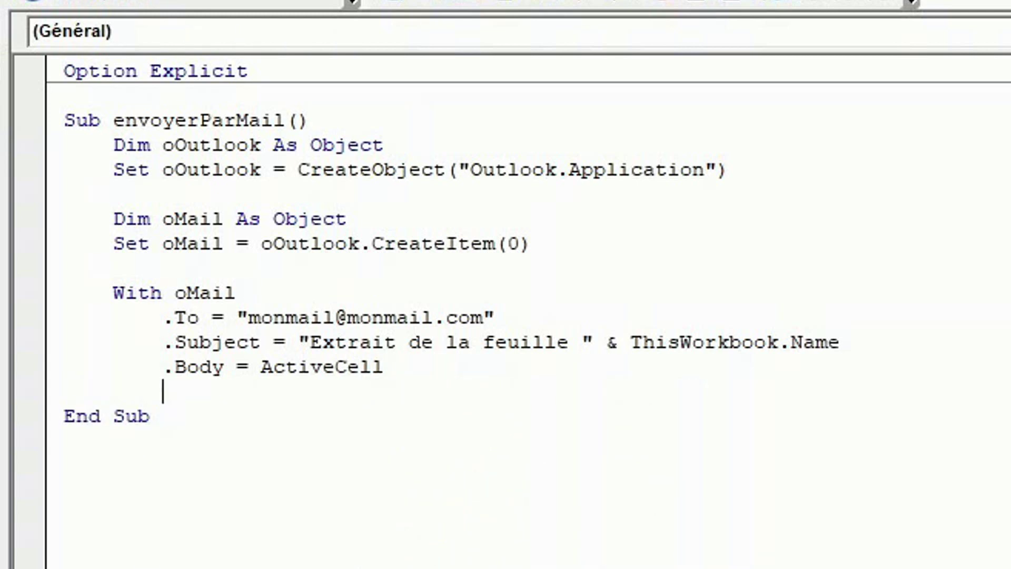
# - Add a .Display line to show the mail, then close the block with End With
pyautogui.write('.disp')
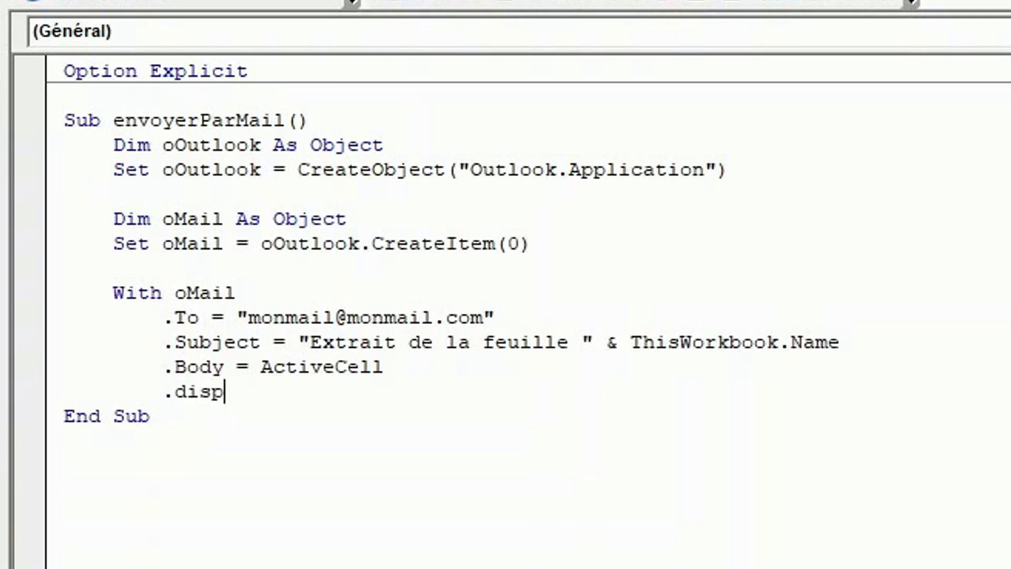
pyautogui.write('lay')
pyautogui.press('BackSpace')
pyautogui.press('BackSpace')
pyautogui.press('BackSpace')
pyautogui.press('BackSpace')
pyautogui.press('BackSpace')
pyautogui.press('BackSpace')
pyautogui.press('BackSpace')
pyautogui.write('send')
pyautogui.press('BackSpace')
pyautogui.press('BackSpace')
pyautogui.press('BackSpace')
pyautogui.write('display')
pyautogui.press('Return')
pyautogui.press('BackSpace')
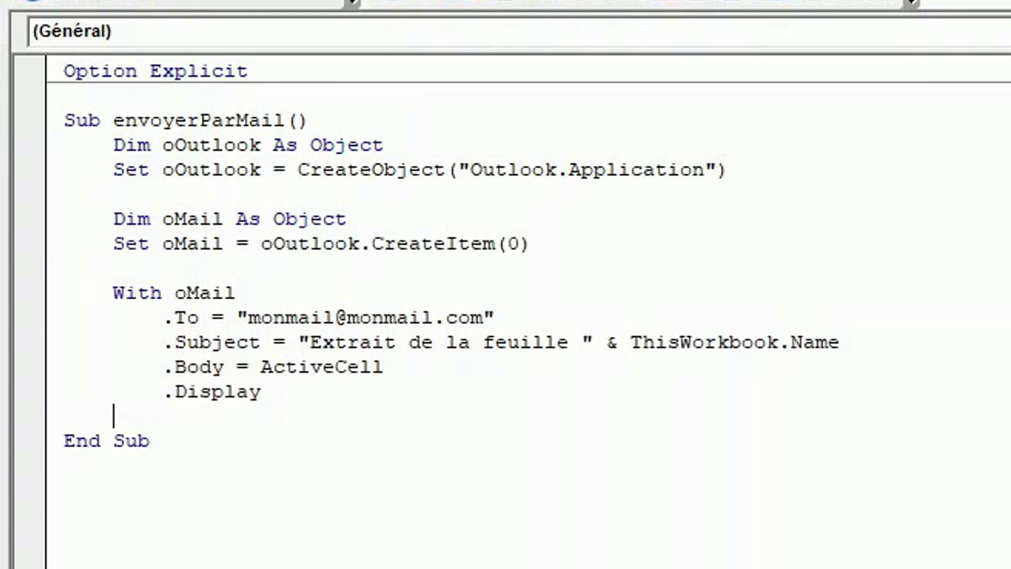
pyautogui.write('end')
pyautogui.write(' with')
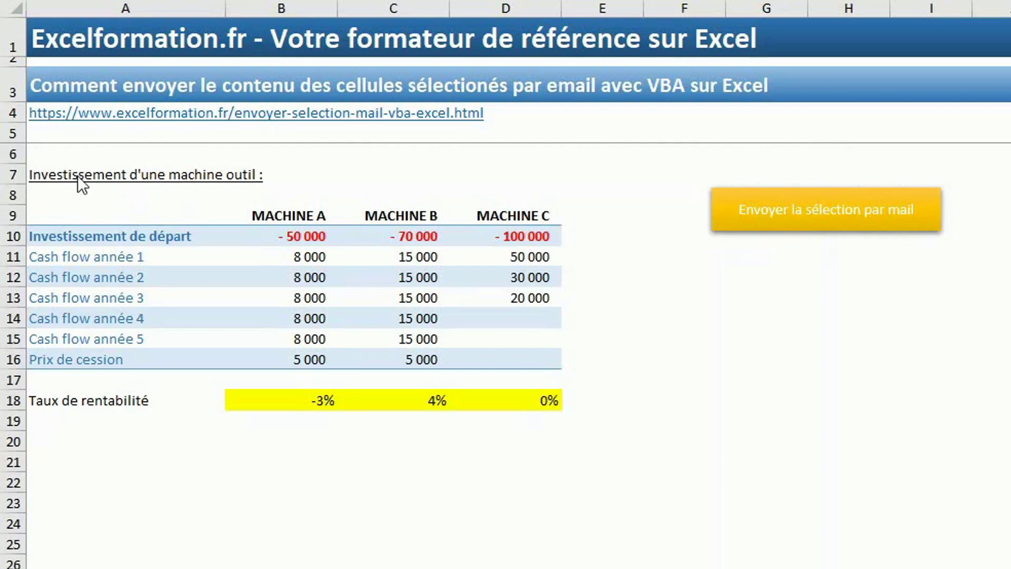
# - Select cell A7 and run the 'Envoyer la sélection par mail' macro button
pyautogui.click(71, 175)
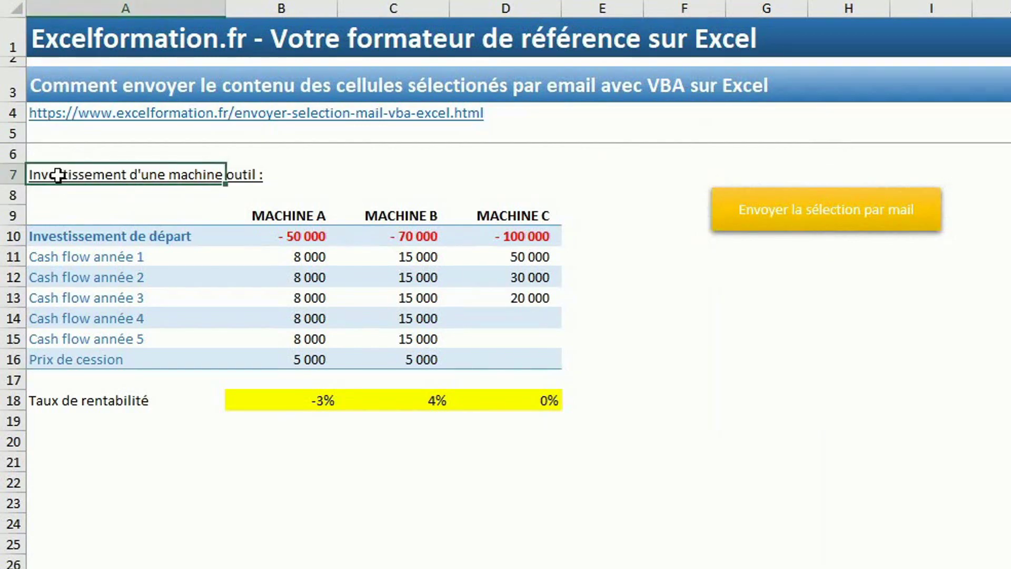
pyautogui.click(832, 217)
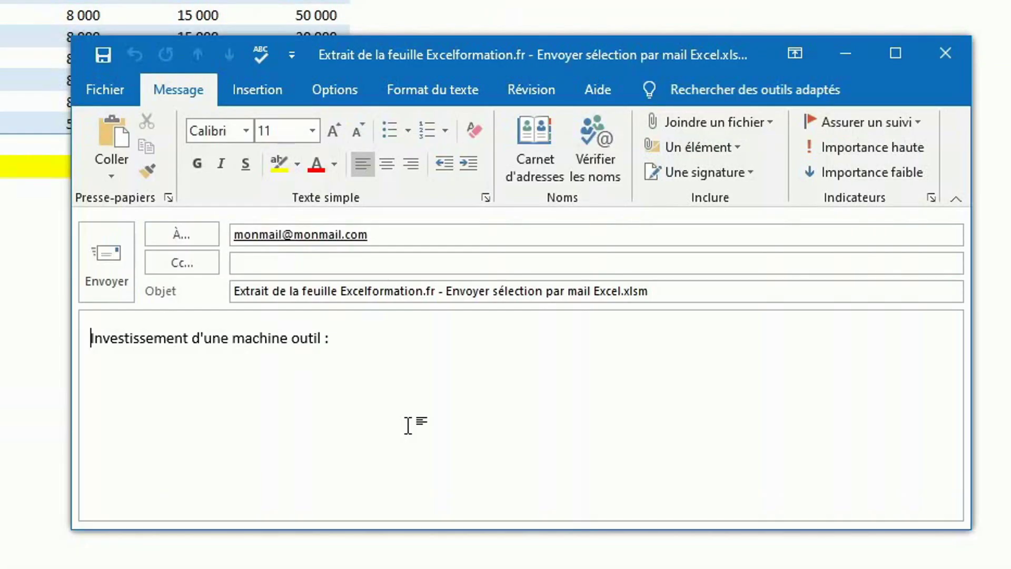
# - Close the test email without saving and select the investment table A7:D18
pyautogui.click(943, 57)
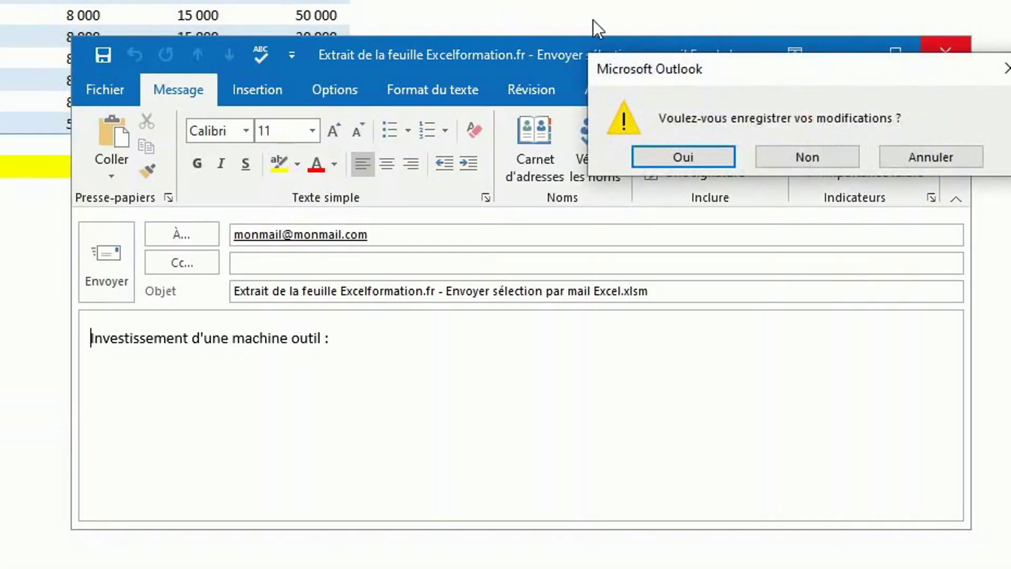
pyautogui.click(807, 157)
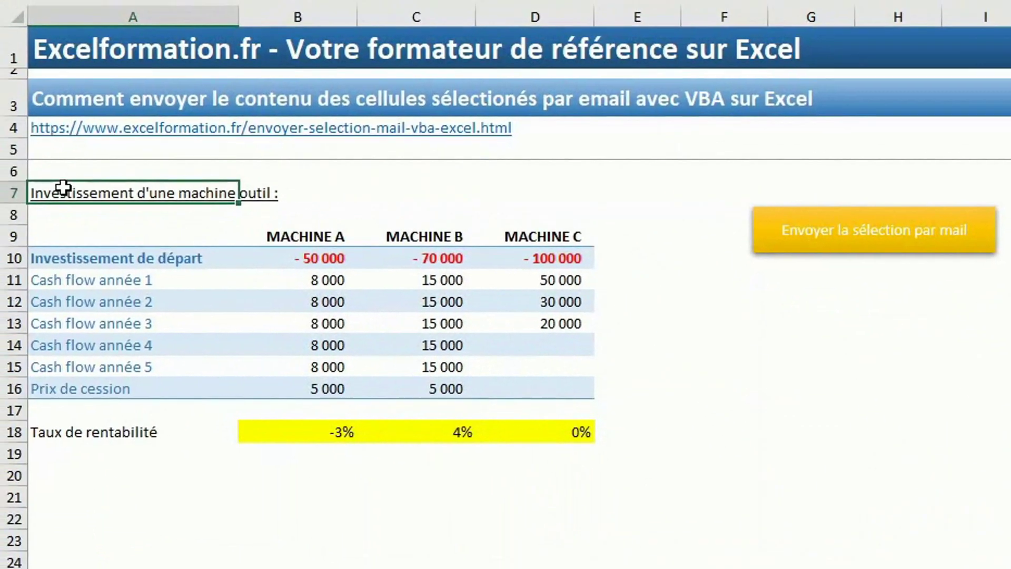
pyautogui.moveTo(61, 194)
pyautogui.mouseDown()
pyautogui.moveTo(289, 330)
pyautogui.moveTo(536, 432)
pyautogui.mouseUp()
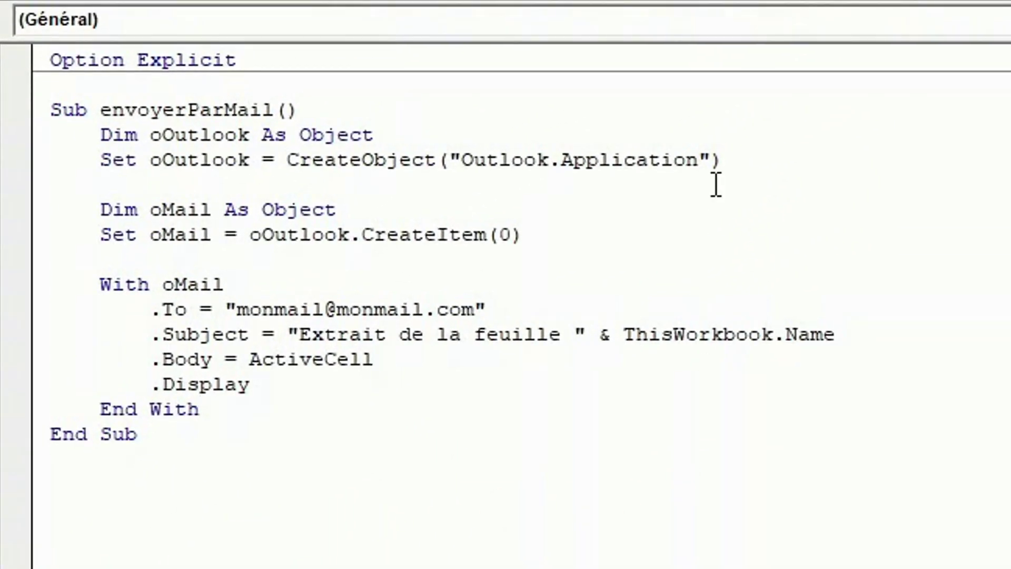
# - Under With oMail, declare oObjetWord As Object and set it to .GetInspector.WordEditor
pyautogui.click(345, 282)
pyautogui.press('Return')
pyautogui.press('Return')
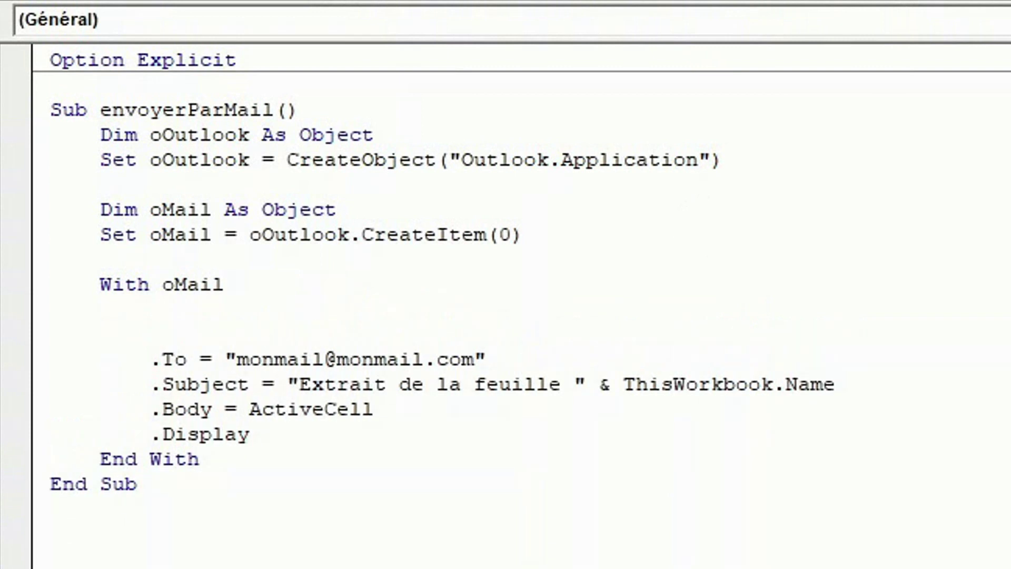
pyautogui.press('Tab')
pyautogui.write('d')
pyautogui.write('im oObjetW')
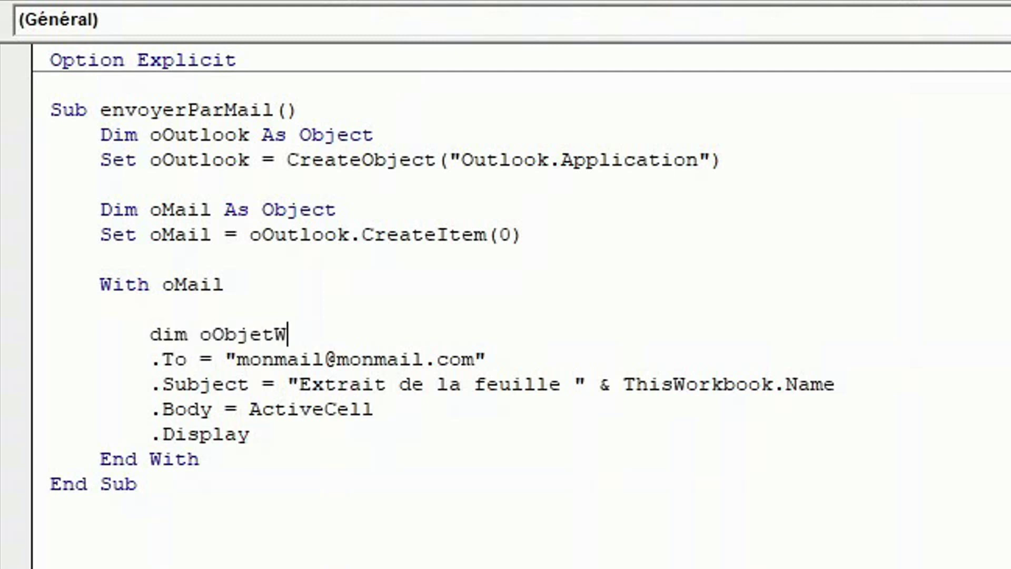
pyautogui.write('ord as ')
pyautogui.write('ob')
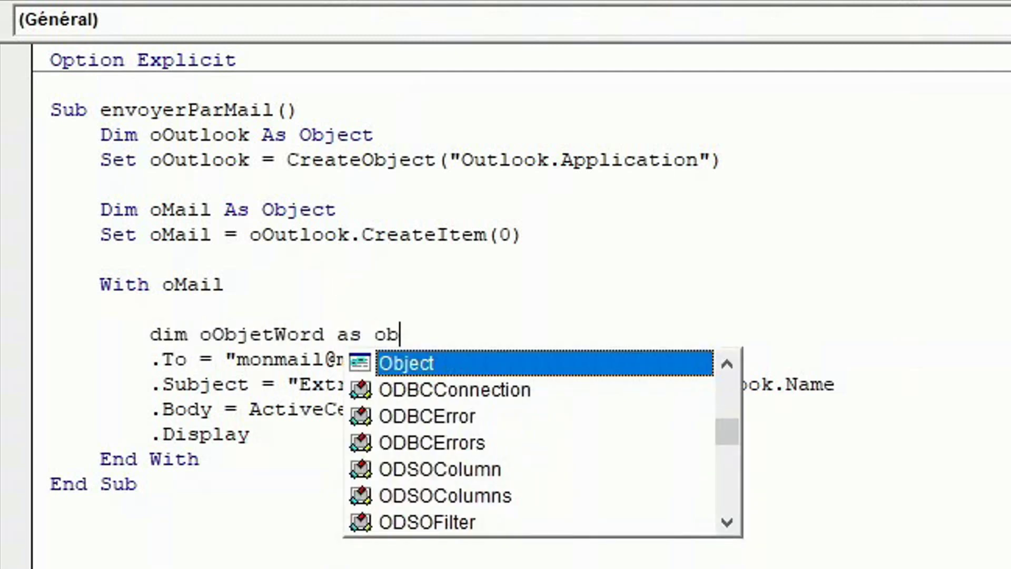
pyautogui.press('Tab')
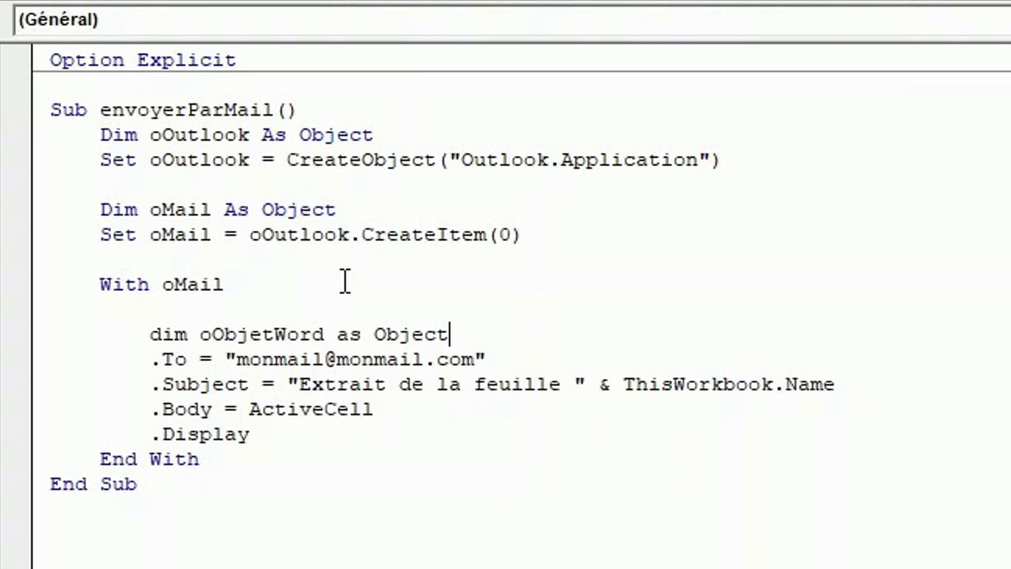
pyautogui.press('Return')
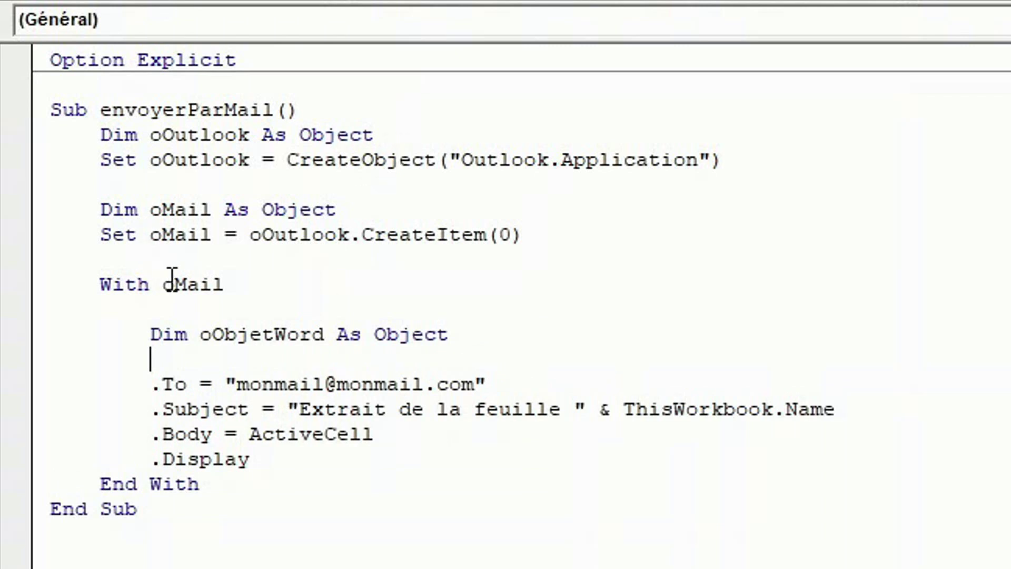
pyautogui.write('s')
pyautogui.write('et oObjetWord = .')
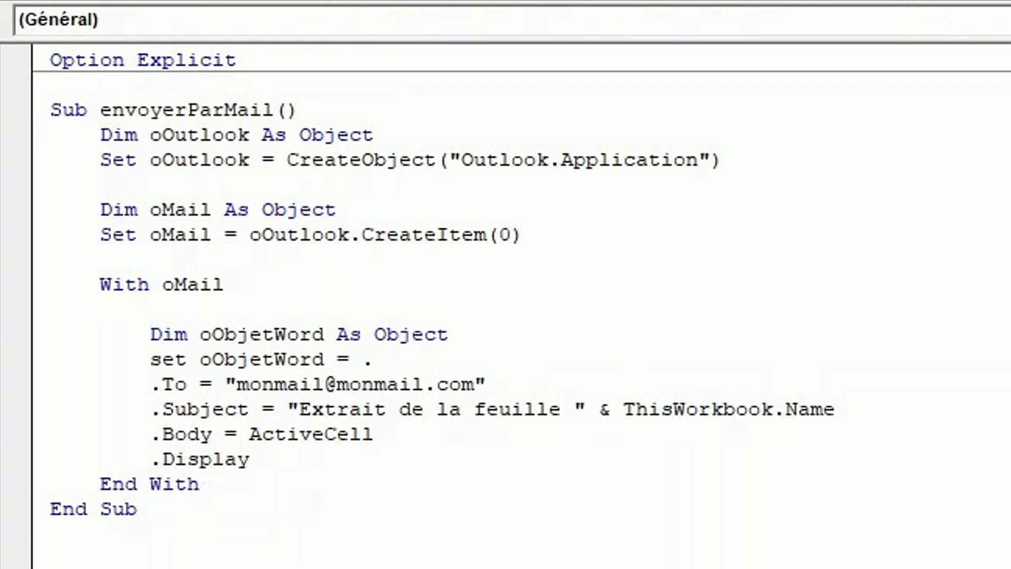
pyautogui.write('getinspe')
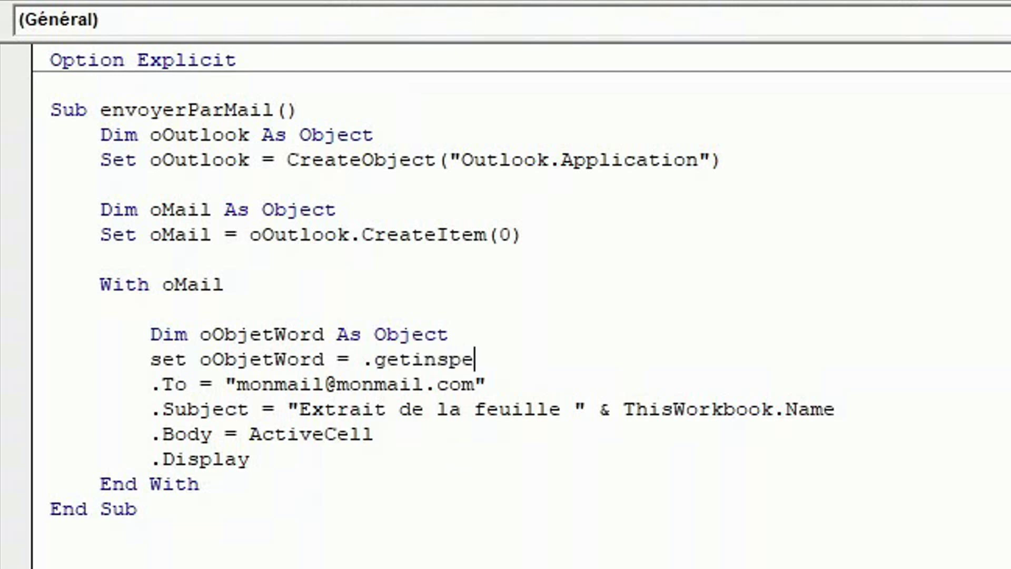
pyautogui.write('ctor.wor')
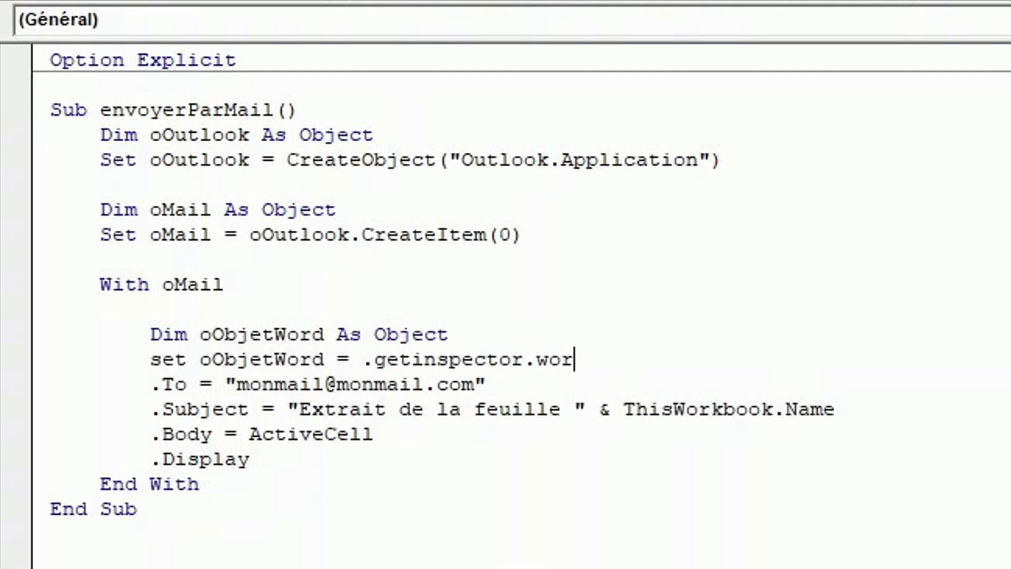
pyautogui.write('dedi')
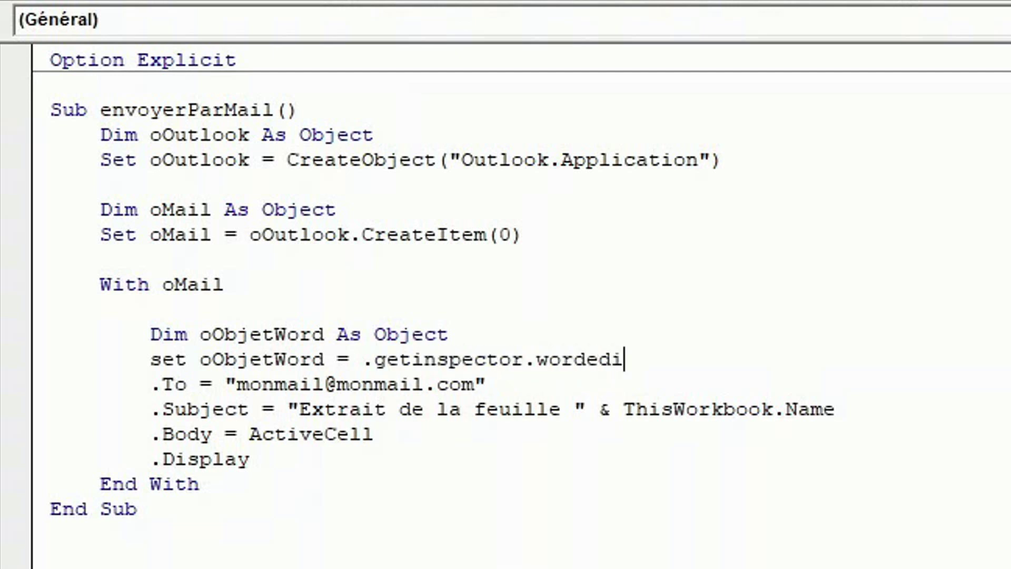
pyautogui.write('to')
pyautogui.write('r')
pyautogui.press('Return')
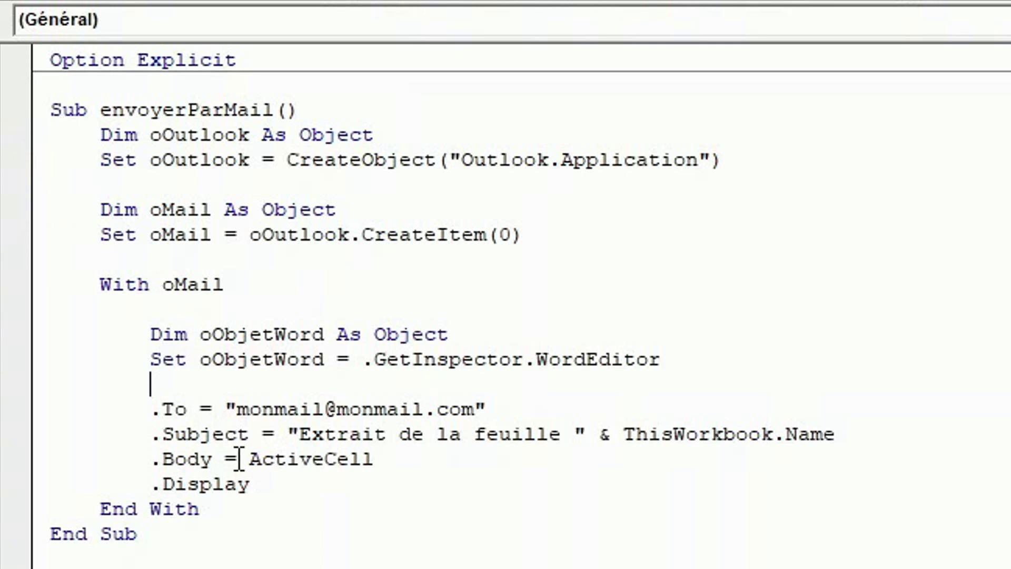
# - Comment out the '.Body = ActiveCell' line and make room for a new line
pyautogui.click(148, 457)
pyautogui.click(537, 3)
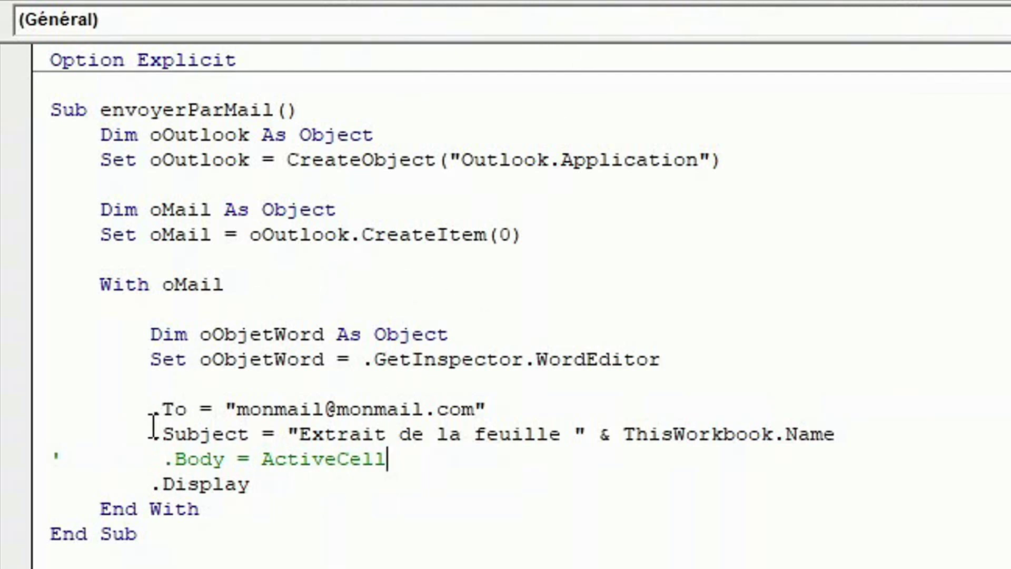
pyautogui.click(148, 483)
pyautogui.press('Return')
pyautogui.press('Up')
# - Add 'Selection.Copy' and 'oObjetWord.Range(0).Paste' lines to paste the selection into the email
pyautogui.write('sele')
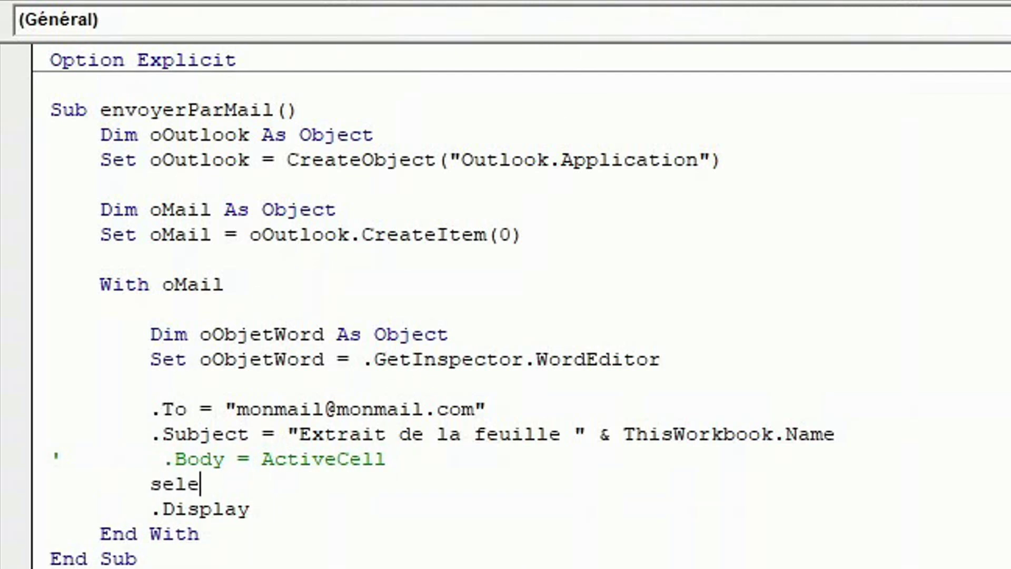
pyautogui.write('ction')
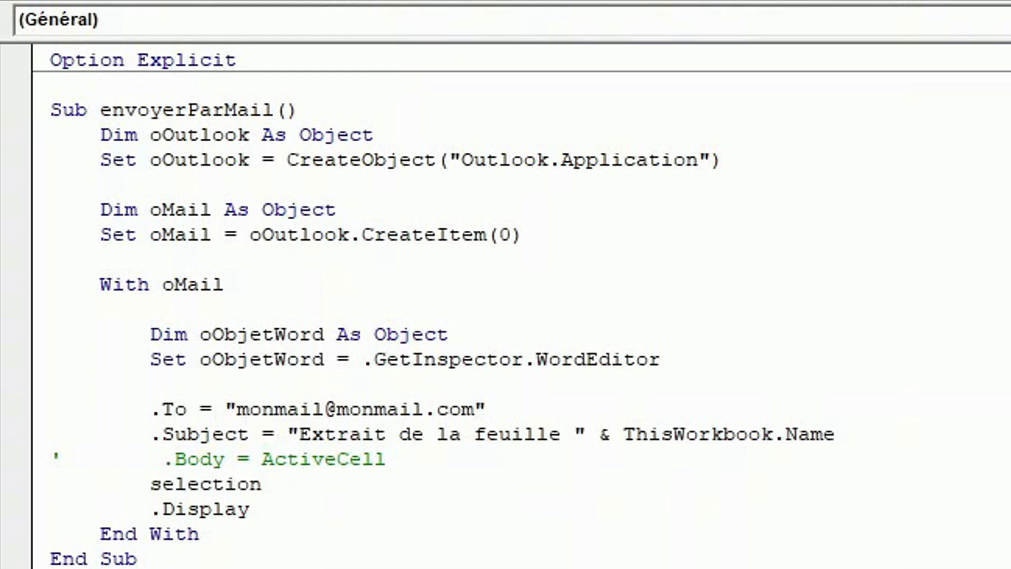
pyautogui.write('.')
pyautogui.write('copy')
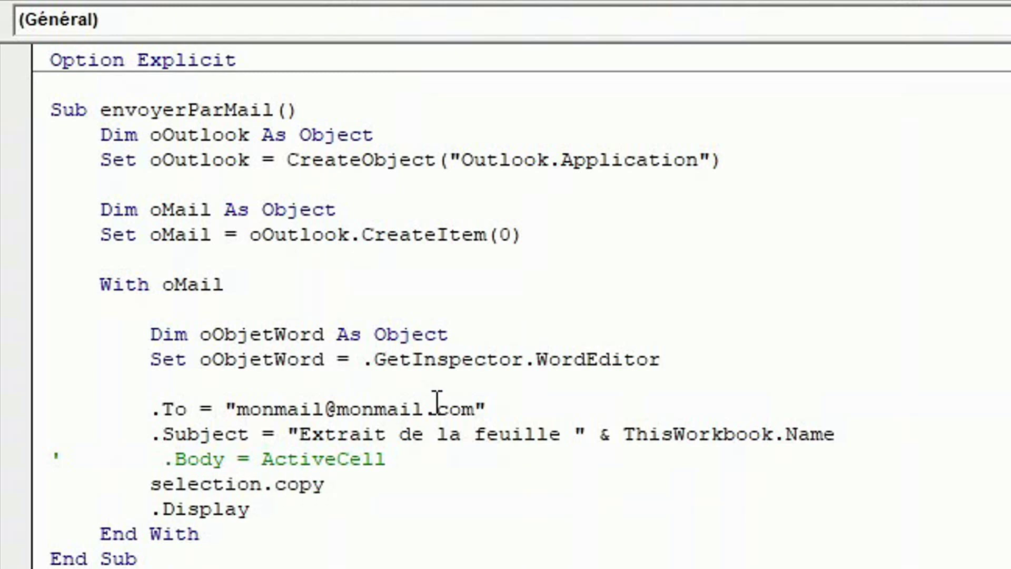
pyautogui.press('Return')
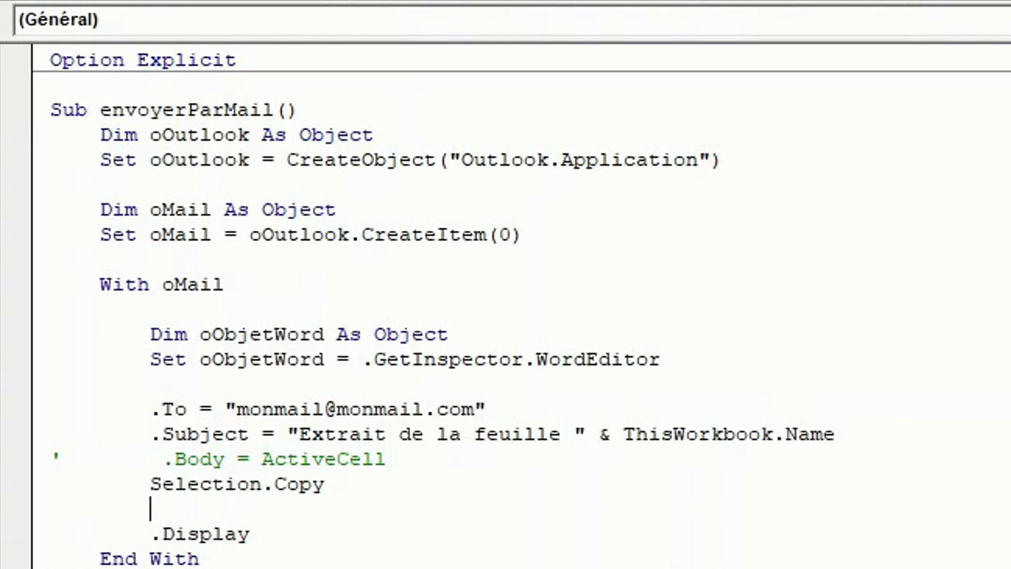
pyautogui.write('ob')
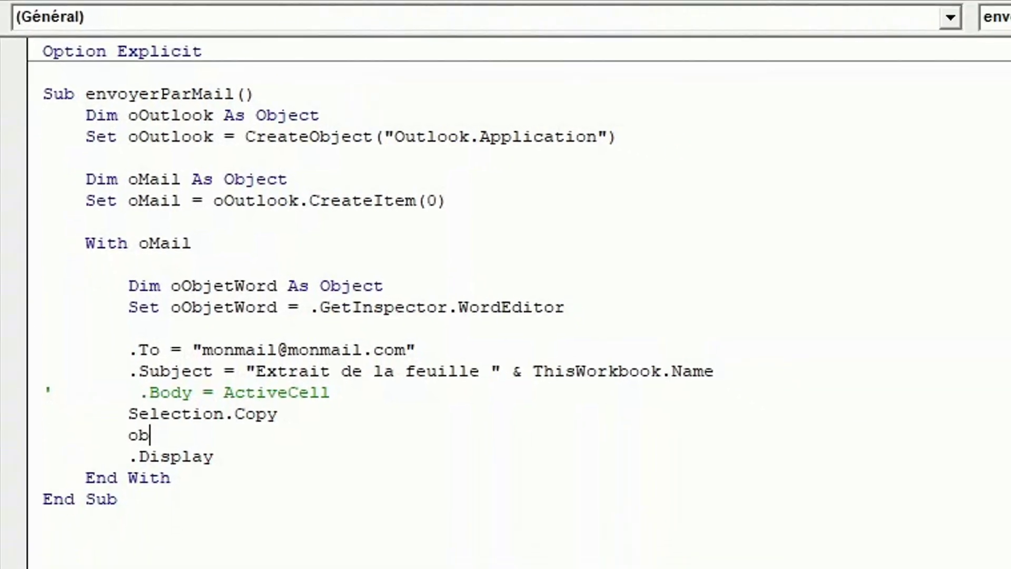
pyautogui.write('je')
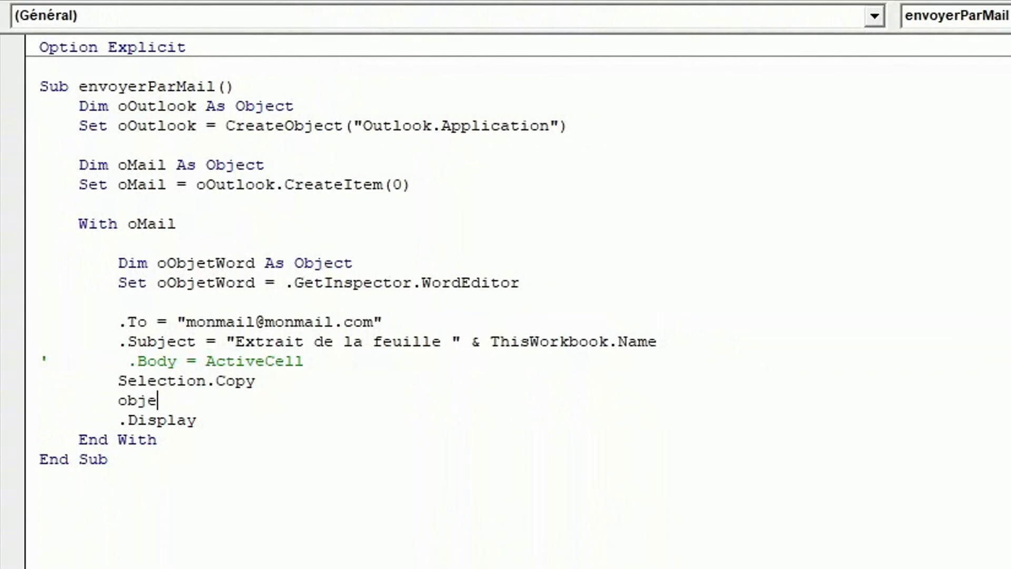
pyautogui.hotkey('ctrl', 'space')
pyautogui.write('.')
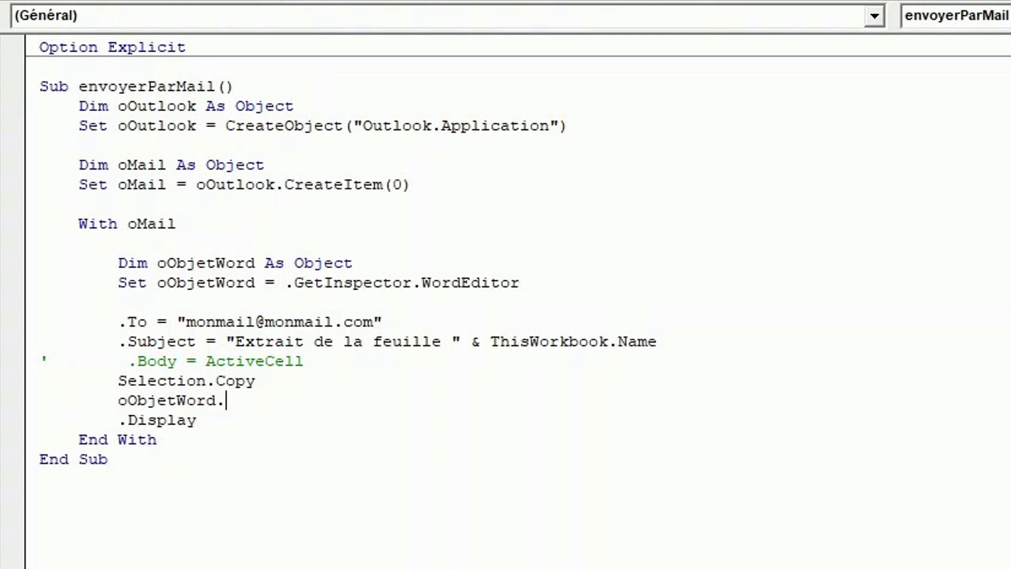
pyautogui.write('range(0')
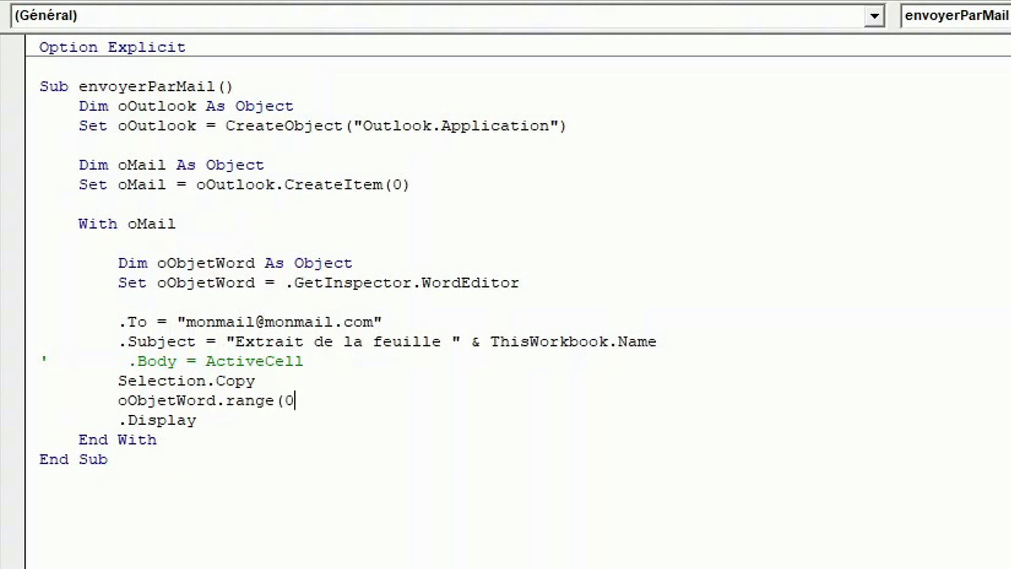
pyautogui.write(').paste')
pyautogui.press('Return')
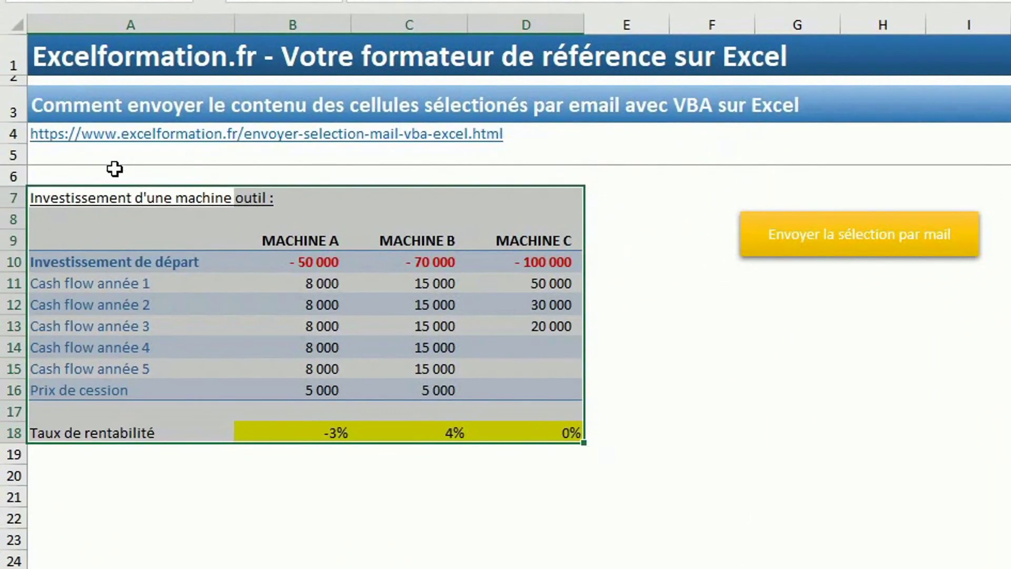
# - Select the table A7:D18 and run the yellow 'Envoyer la sélection par mail' button
pyautogui.moveTo(74, 195)
pyautogui.mouseDown()
pyautogui.moveTo(511, 403)
pyautogui.moveTo(516, 423)
pyautogui.mouseUp()
pyautogui.click(904, 235)
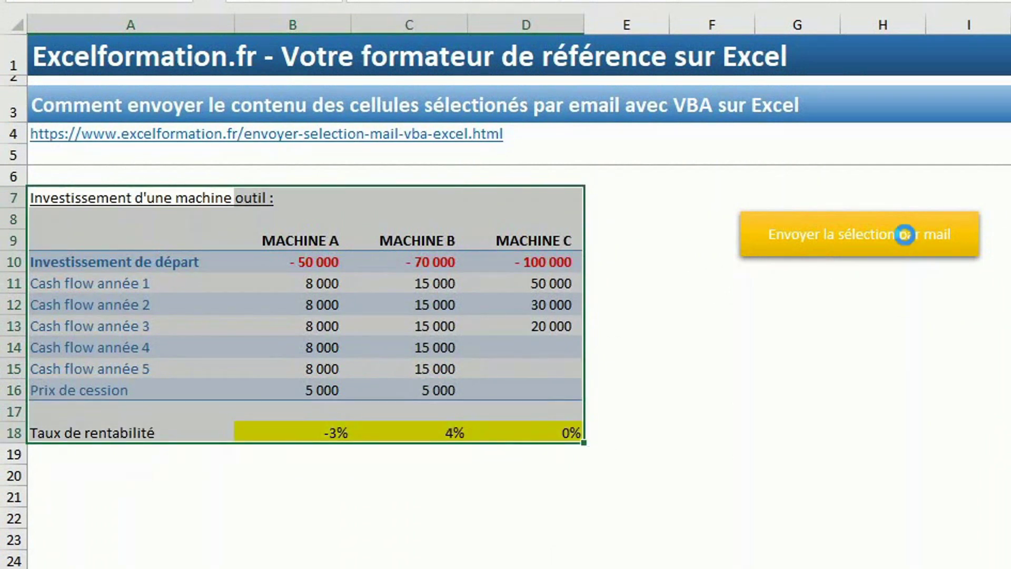